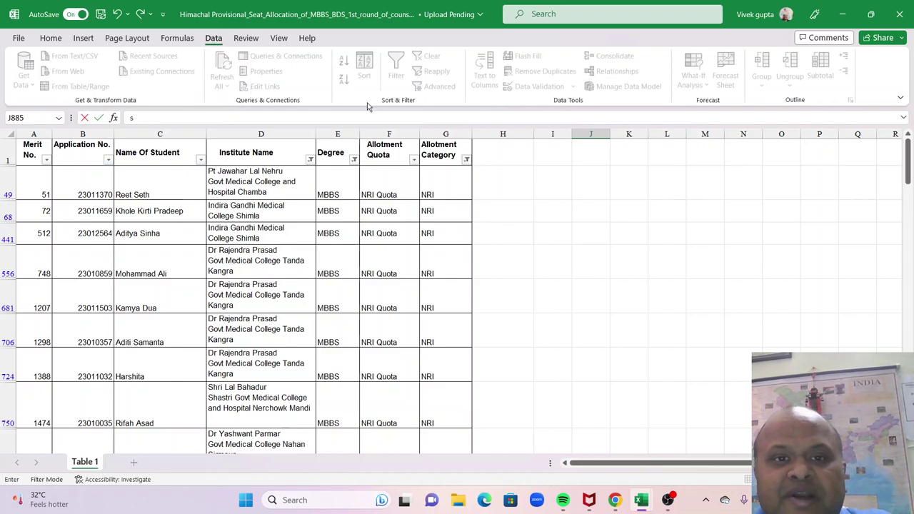
- Clear the NRI Quota filter so every allotment row shows again from merit number 1
click(245, 40)
click(246, 233)
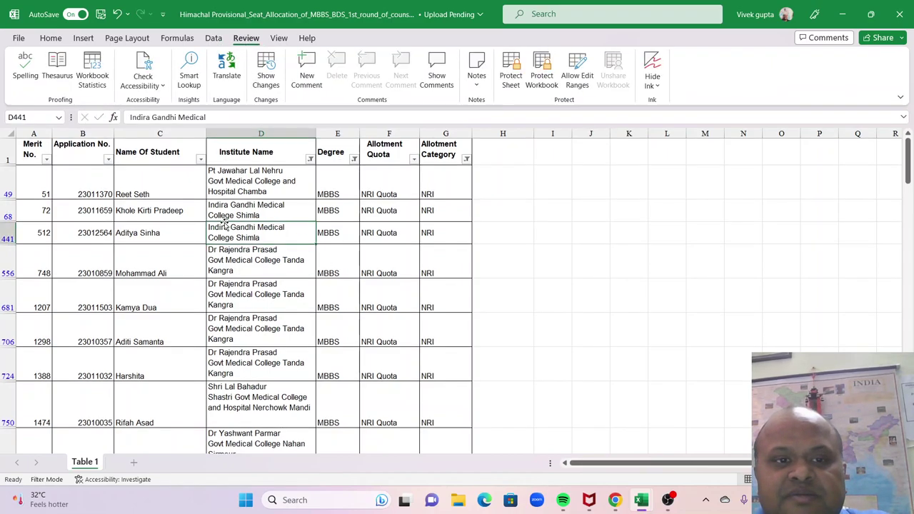
click(207, 38)
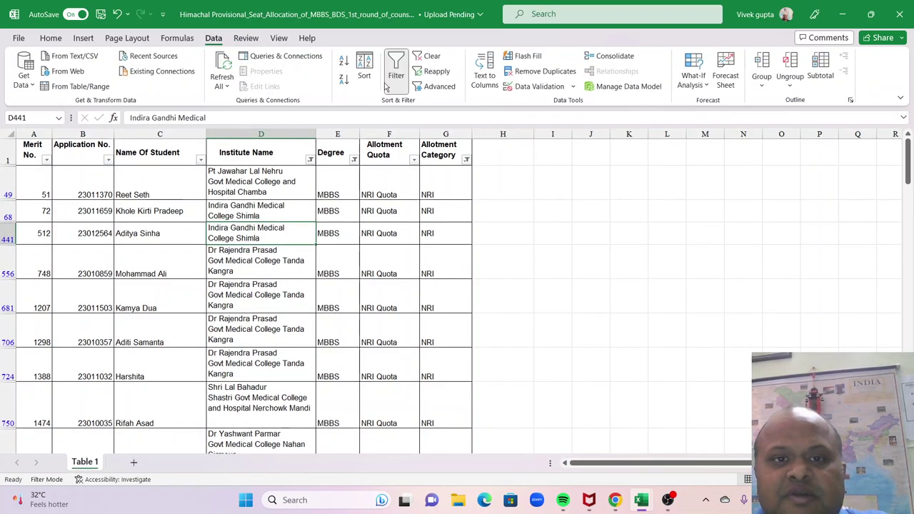
click(396, 72)
click(318, 241)
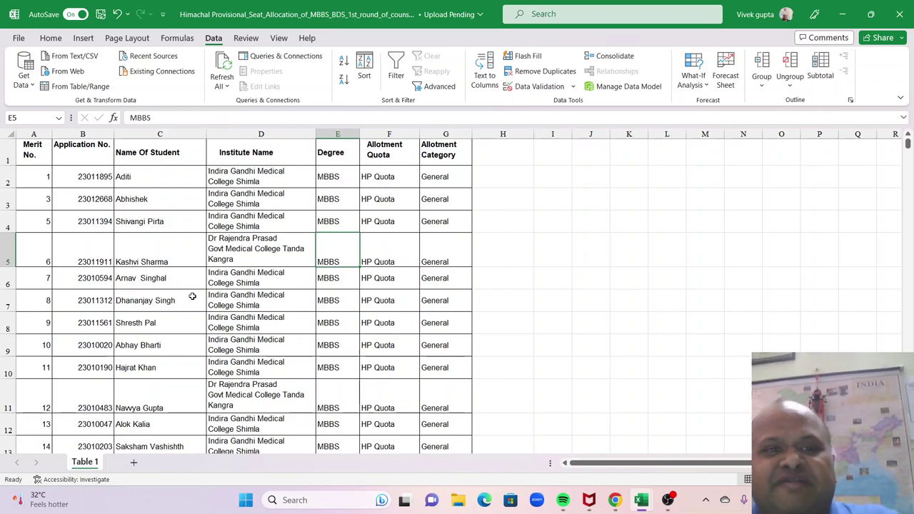
- Turn filtering back on and filter the Degree column to MBBS only
click(396, 71)
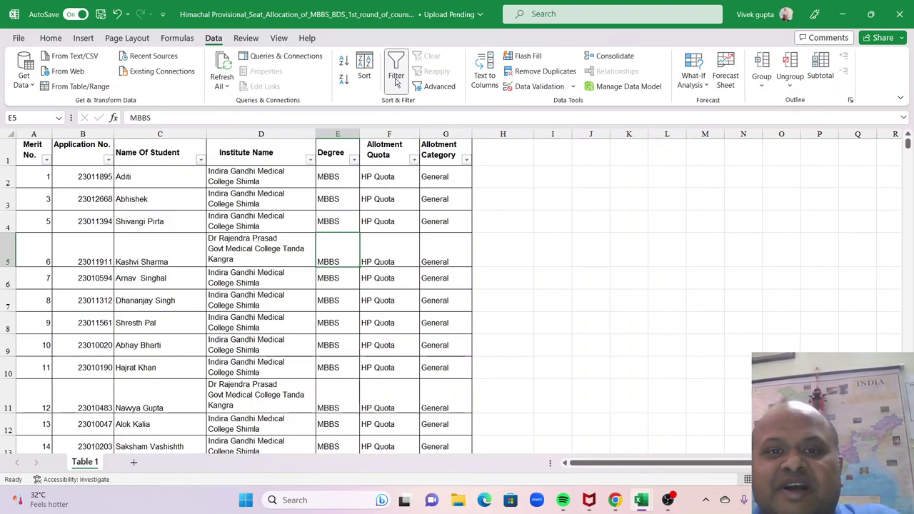
click(354, 160)
click(233, 303)
click(233, 355)
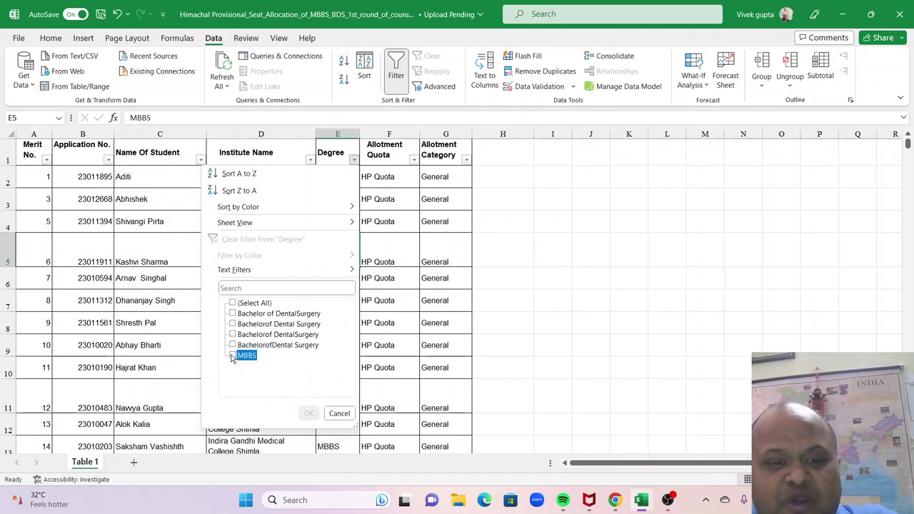
click(309, 413)
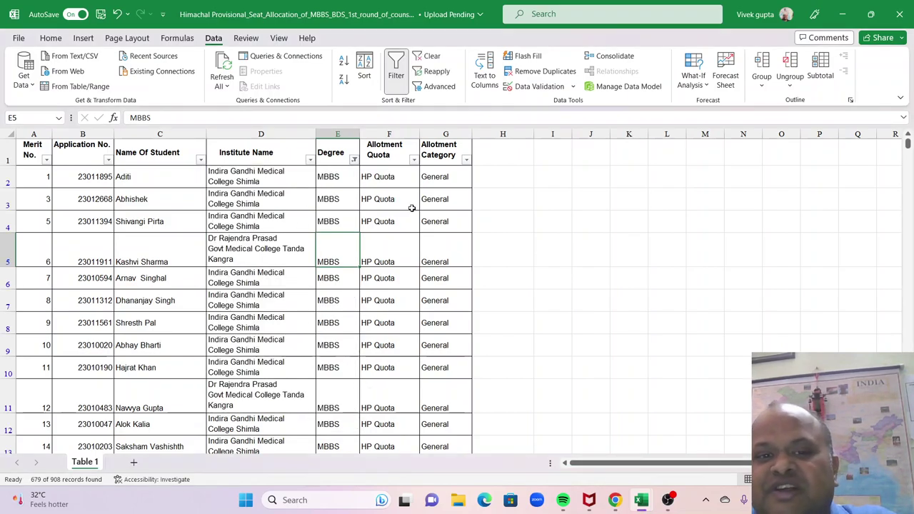
- Filter Allotment Quota to HP Quota by excluding Management Quota and NRI Quota
click(413, 159)
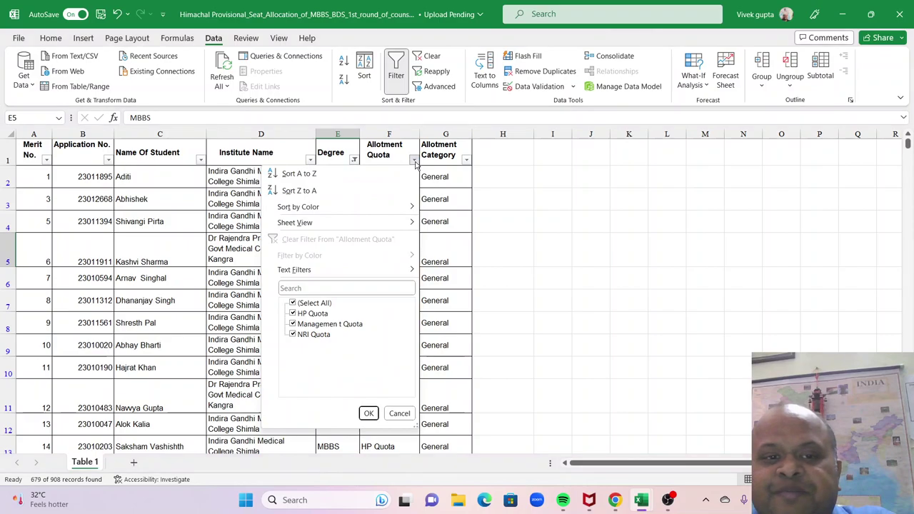
click(304, 324)
click(303, 335)
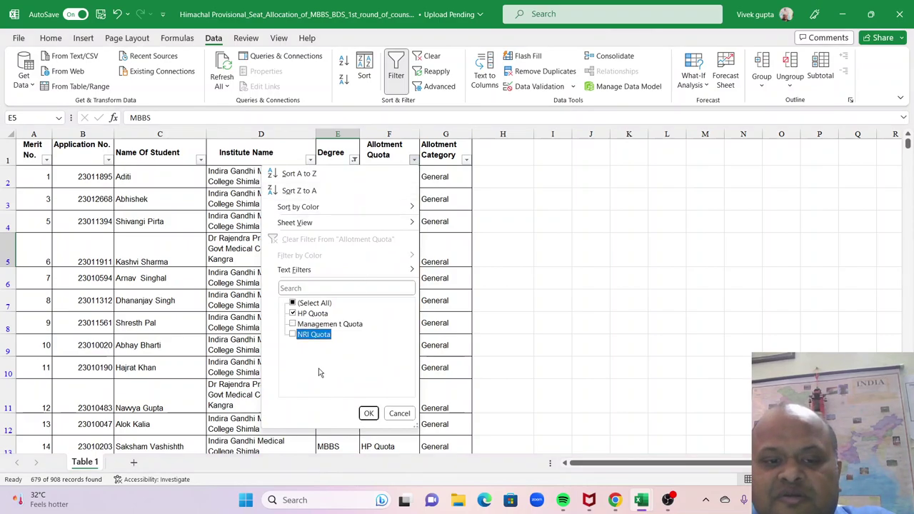
click(369, 413)
- Filter Allotment Category to General only, leaving 305 of 908 records
click(466, 160)
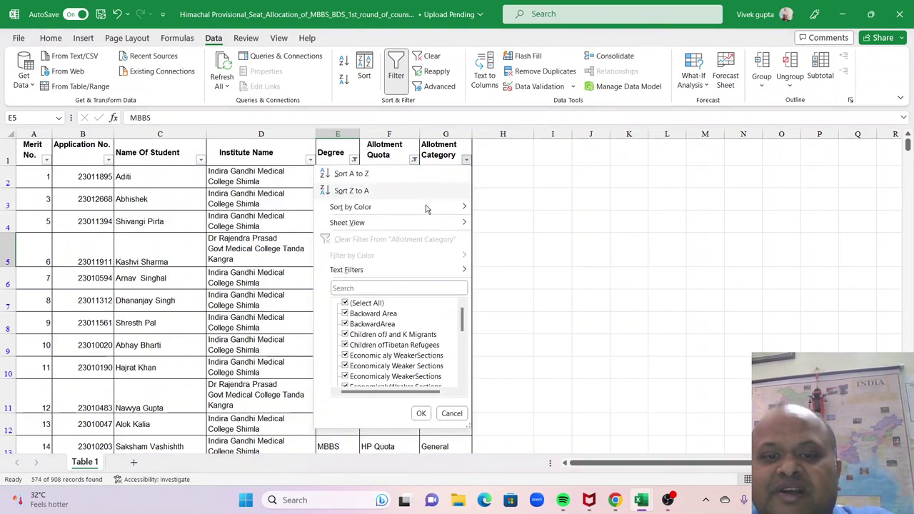
click(346, 303)
scroll(350, 343, down, 10)
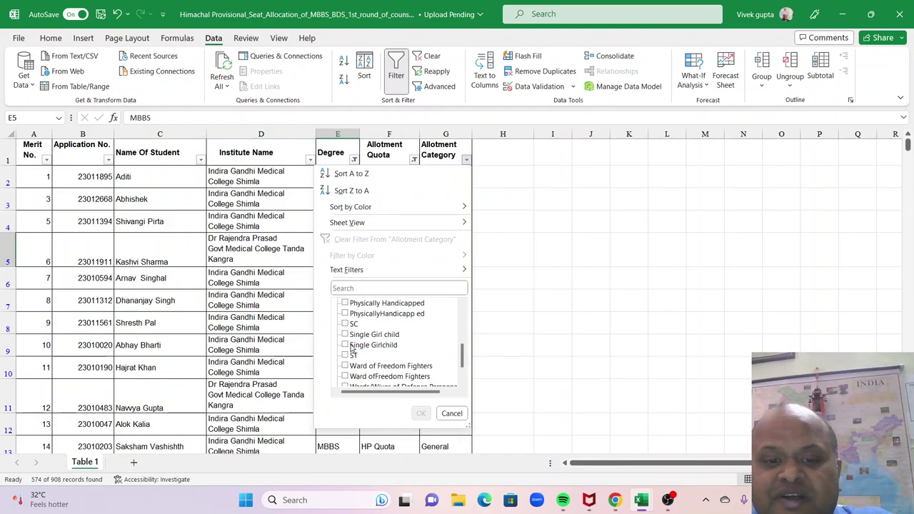
scroll(366, 343, up, 2)
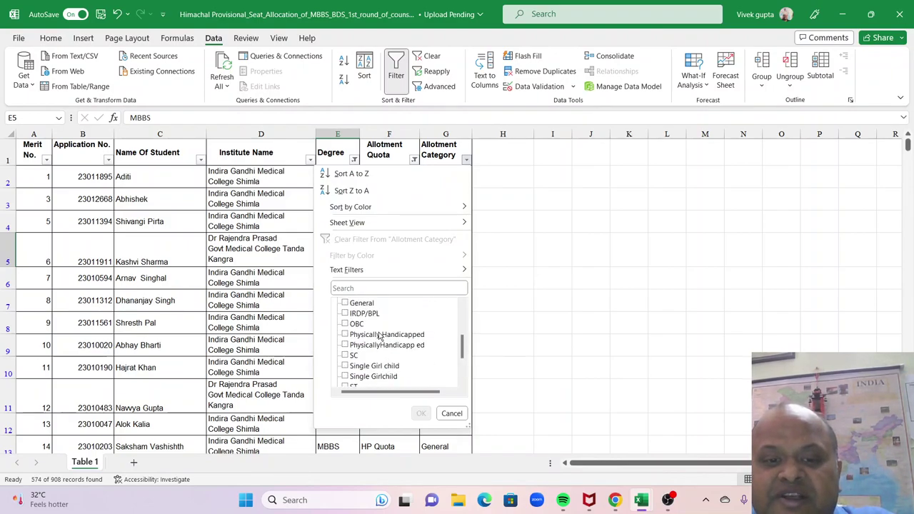
scroll(362, 348, up, 2)
click(345, 366)
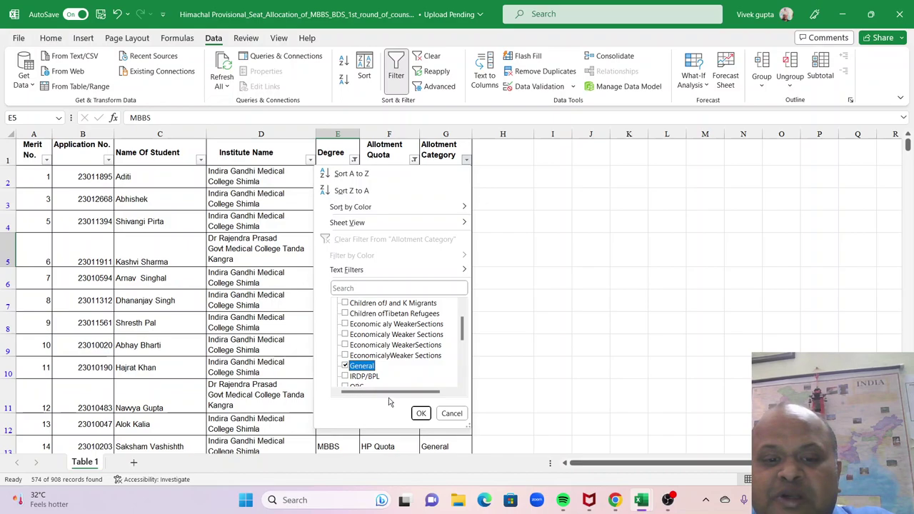
click(421, 413)
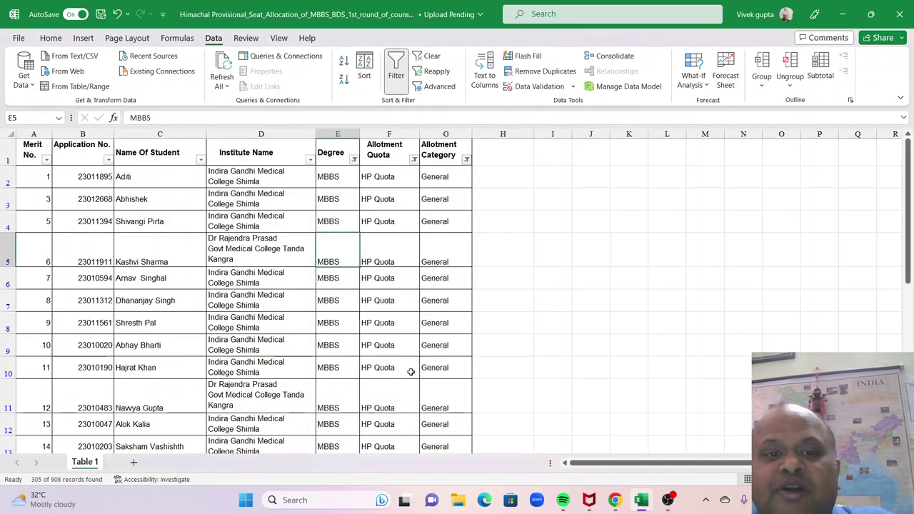
- Review the first listed students and the Tanda Kangra entry, then bring up the HP quota merit PDF
click(144, 178)
click(143, 194)
click(161, 183)
click(161, 203)
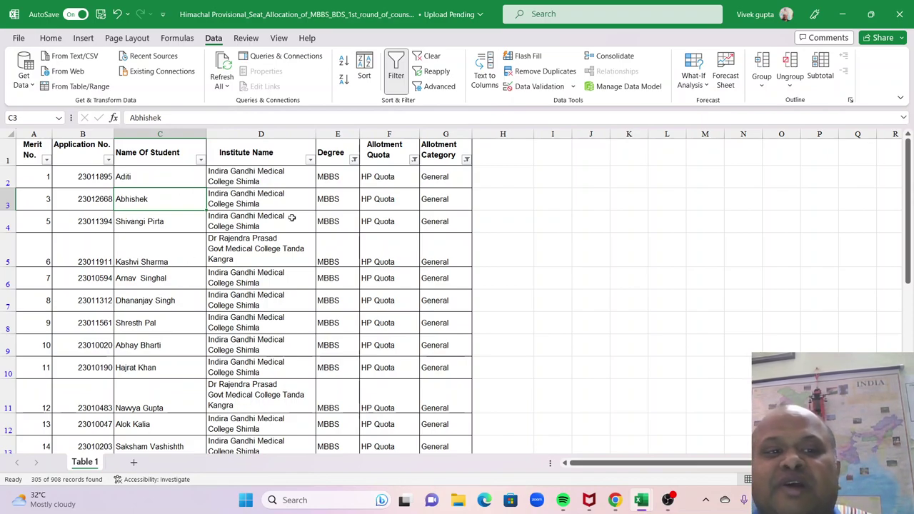
click(279, 236)
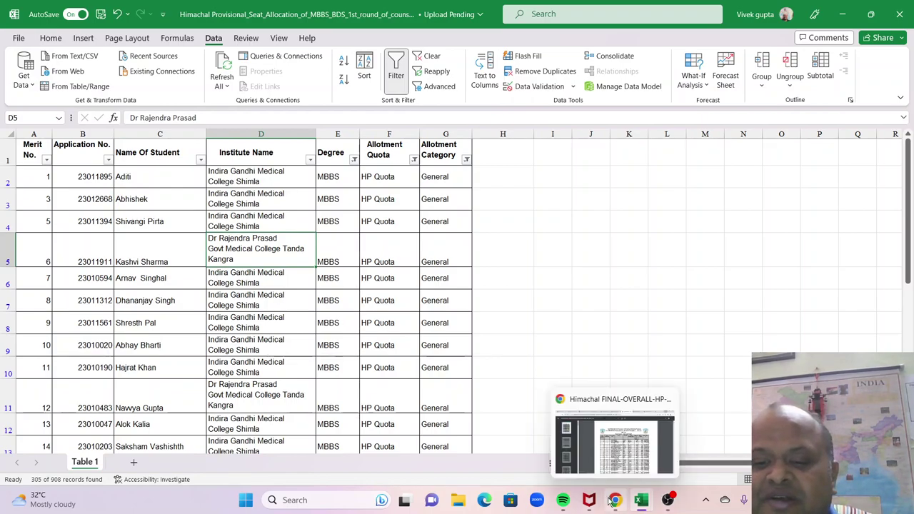
click(615, 500)
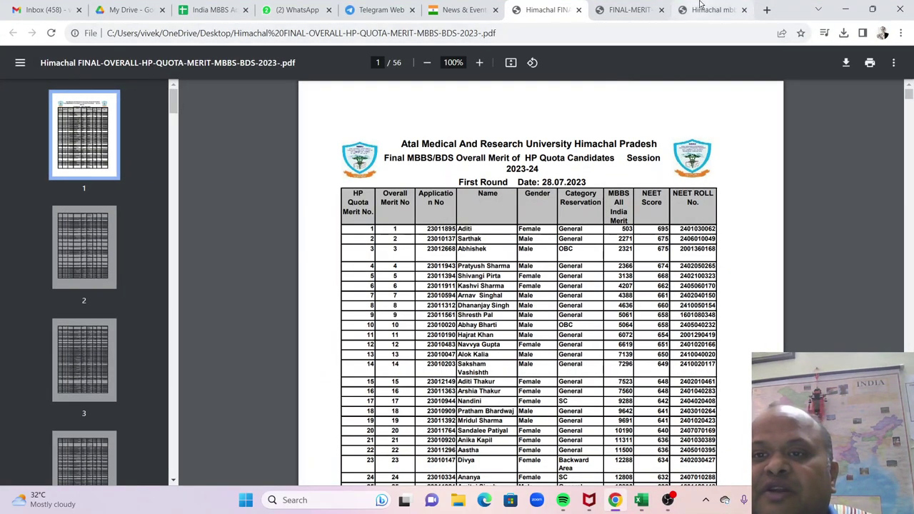
click(679, 10)
click(646, 7)
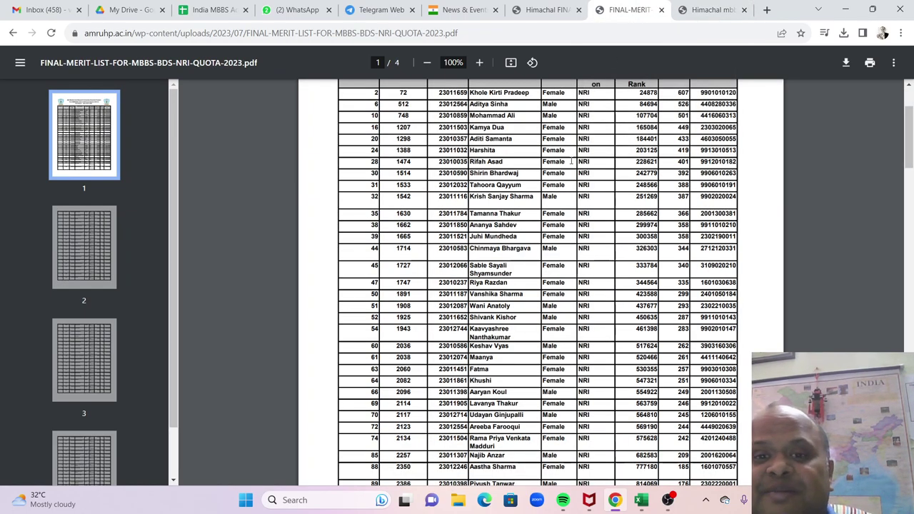
scroll(570, 171, up, 2)
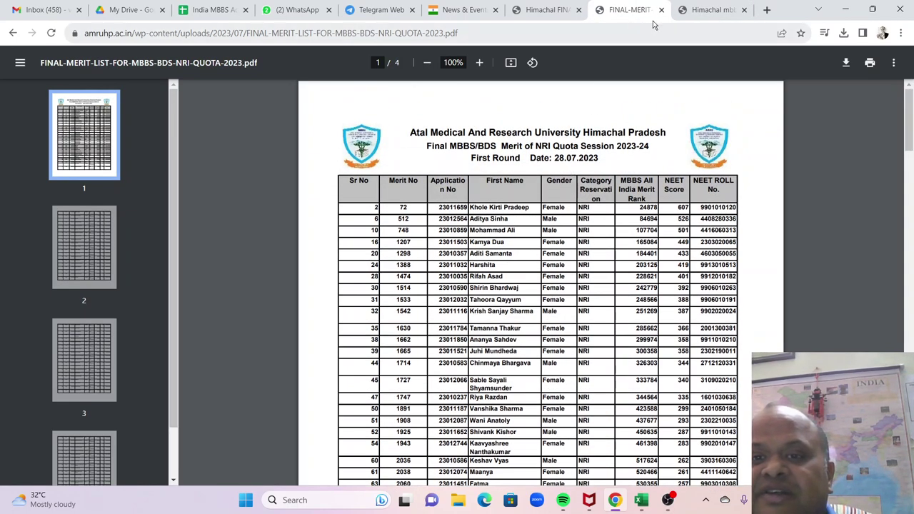
click(707, 10)
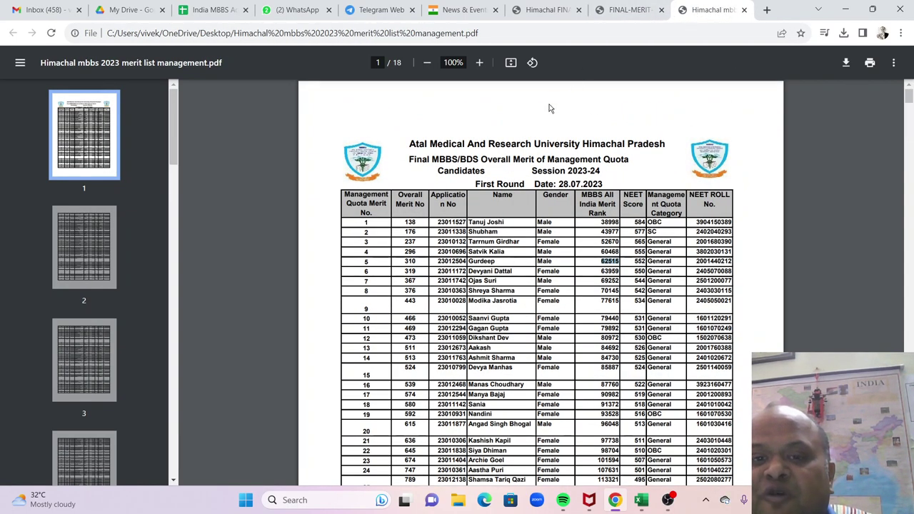
click(547, 10)
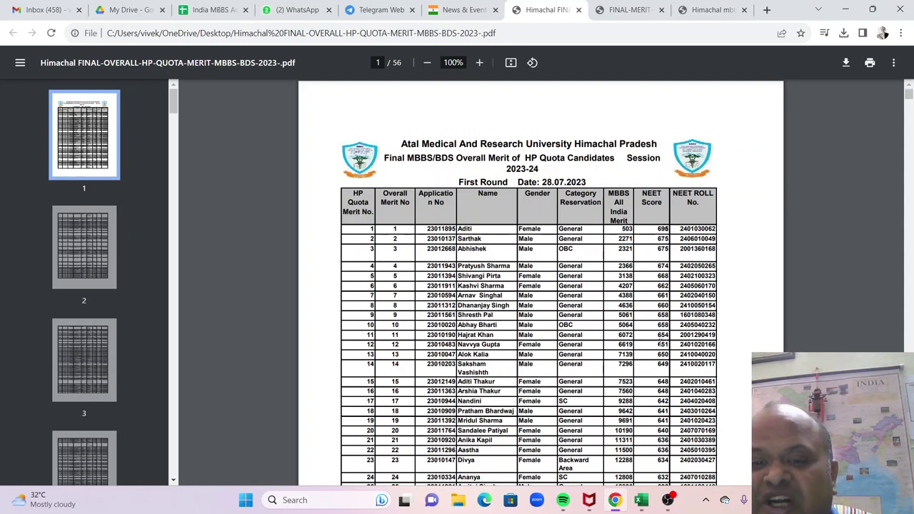
- Back in the Himachal workbook, check the first row's Allotment Quota and Institute Name
mouse_move(641, 500)
click(336, 436)
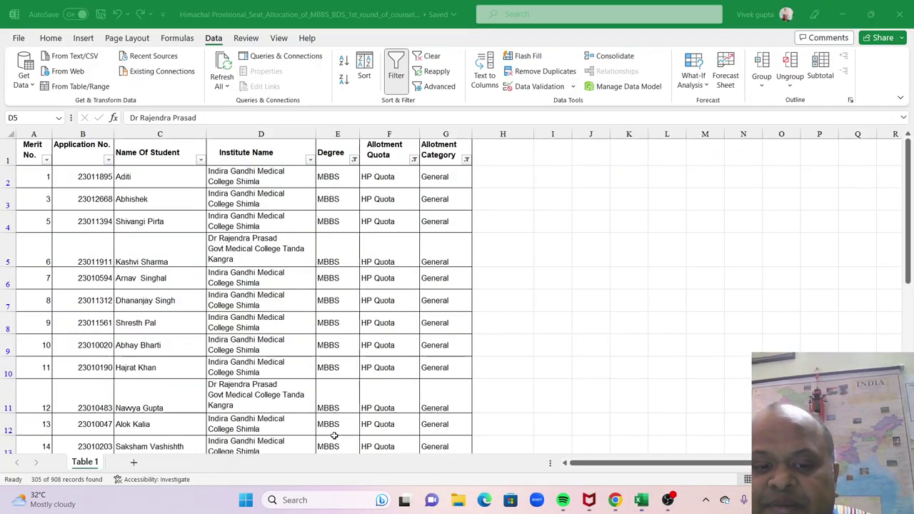
click(366, 174)
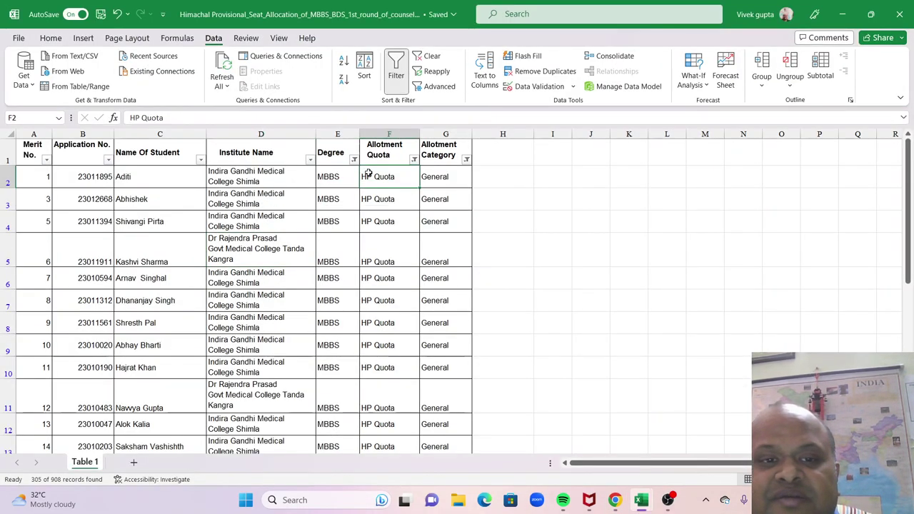
click(293, 175)
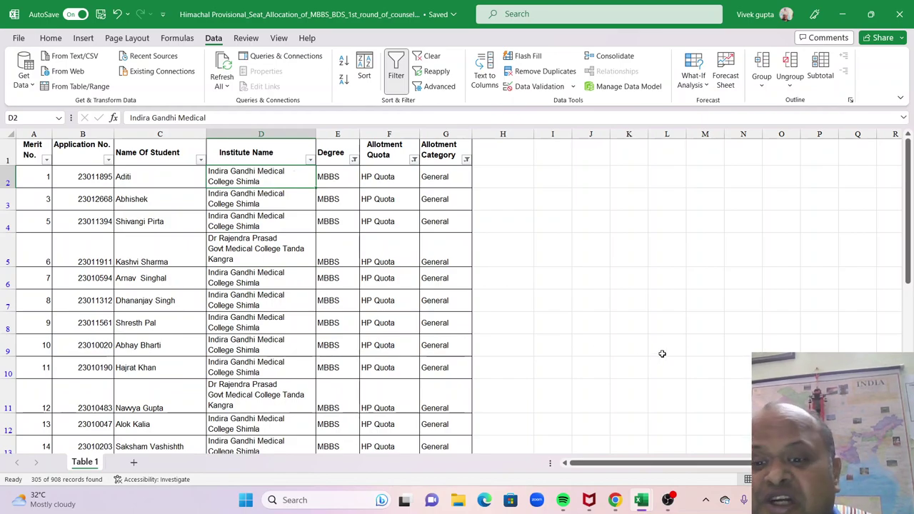
- Move between the Himachal workbook, merit PDF and MCC results, ending on MCC final results
mouse_move(640, 505)
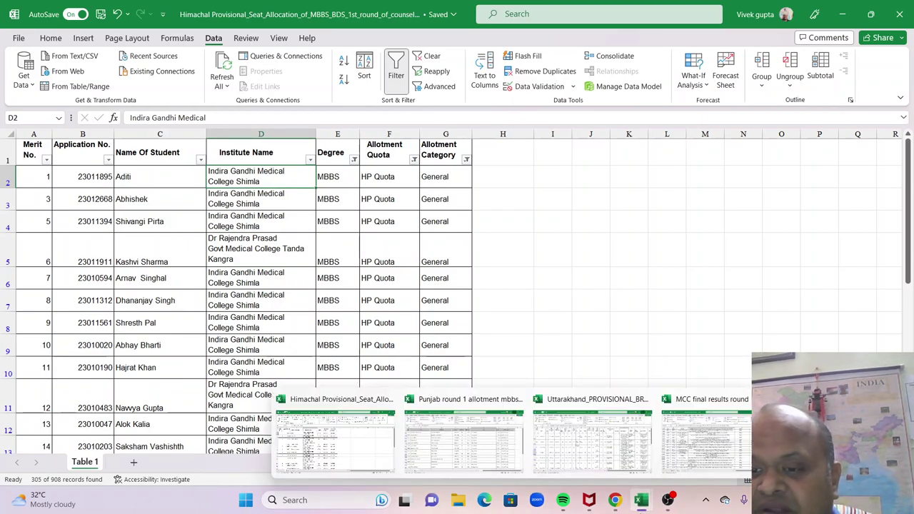
click(715, 450)
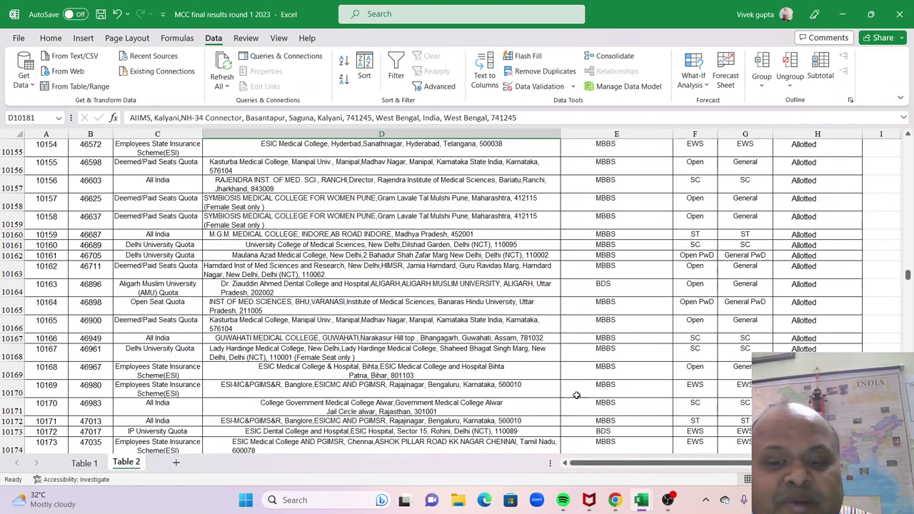
mouse_move(641, 500)
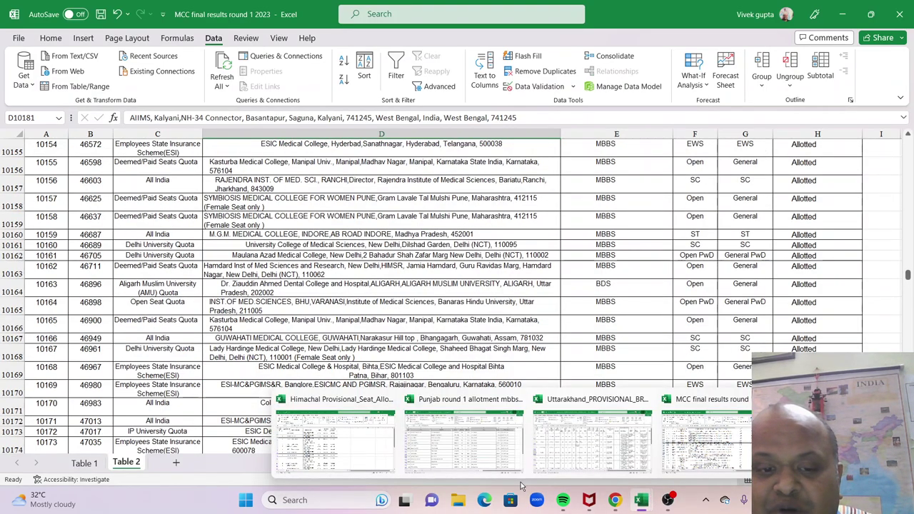
click(368, 461)
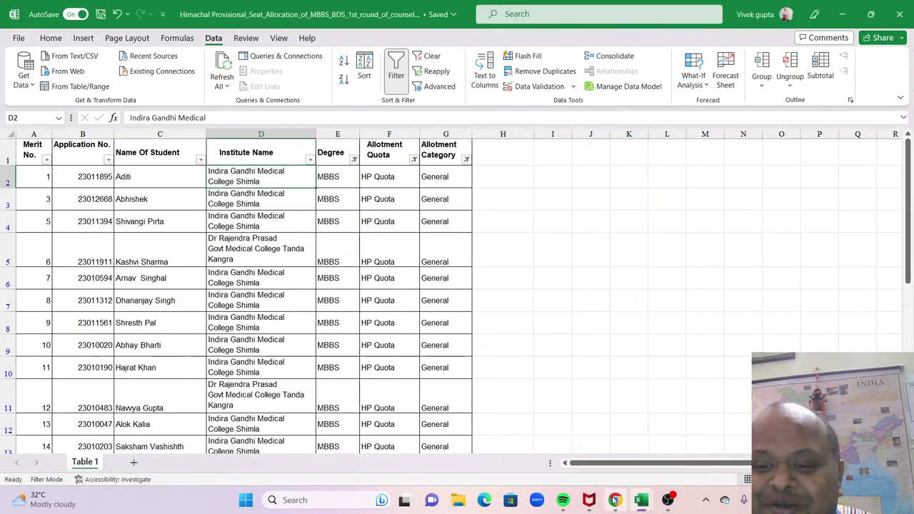
click(615, 501)
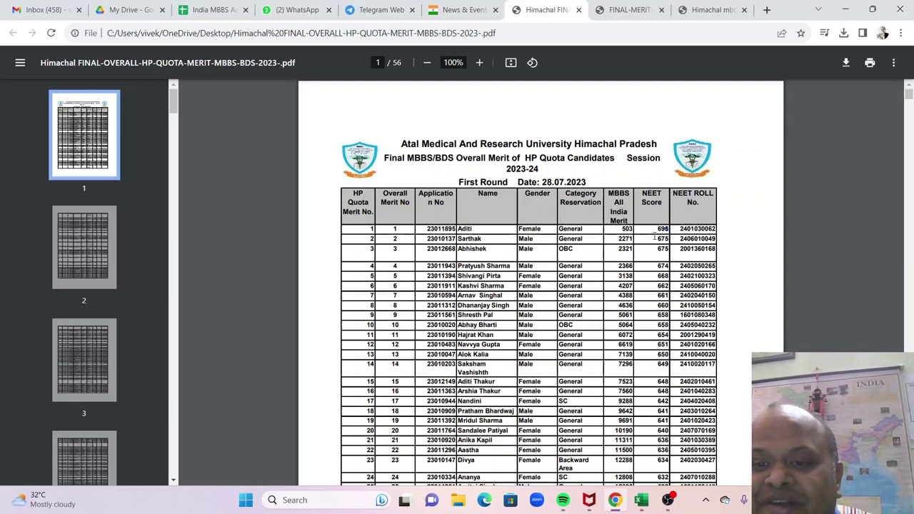
mouse_move(642, 500)
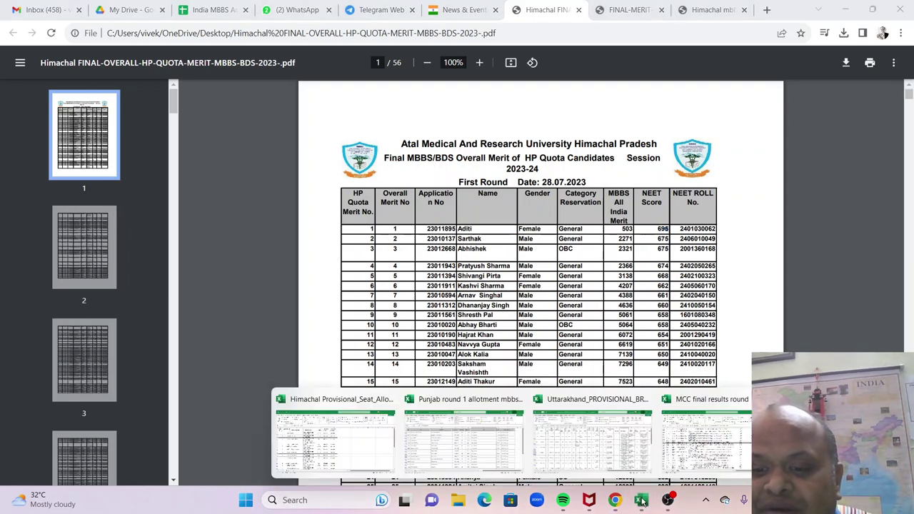
click(733, 451)
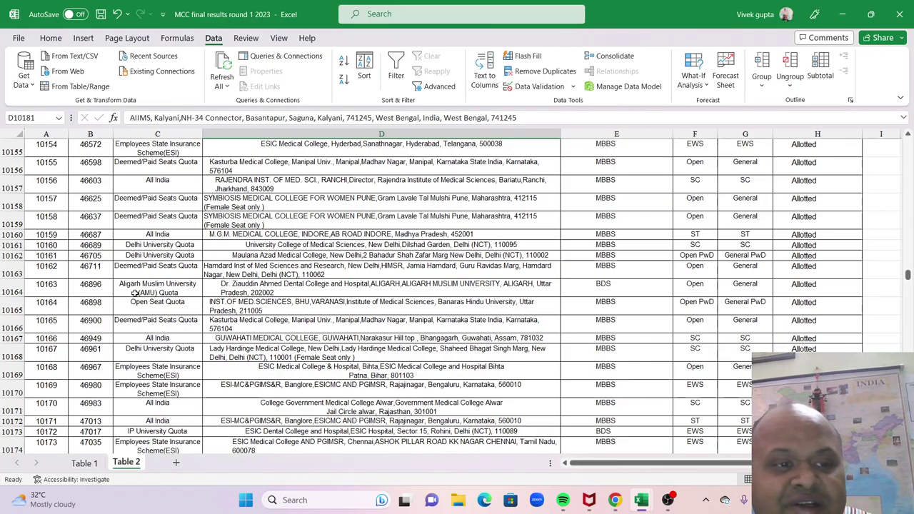
- Scroll through MCC Table 2 to the AIIMS Rishikesh allotment in row 500
scroll(140, 293, up, 10)
drag(907, 270, 908, 140)
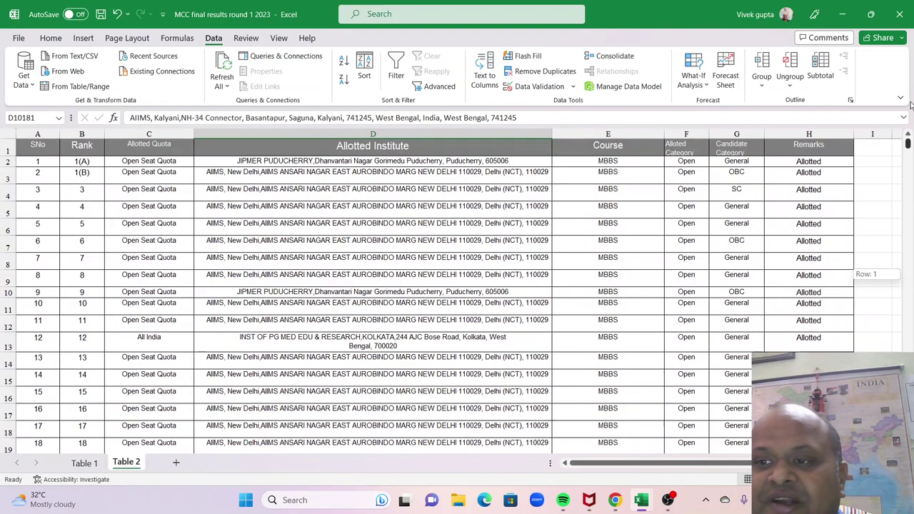
scroll(53, 322, down, 5)
scroll(52, 322, down, 20)
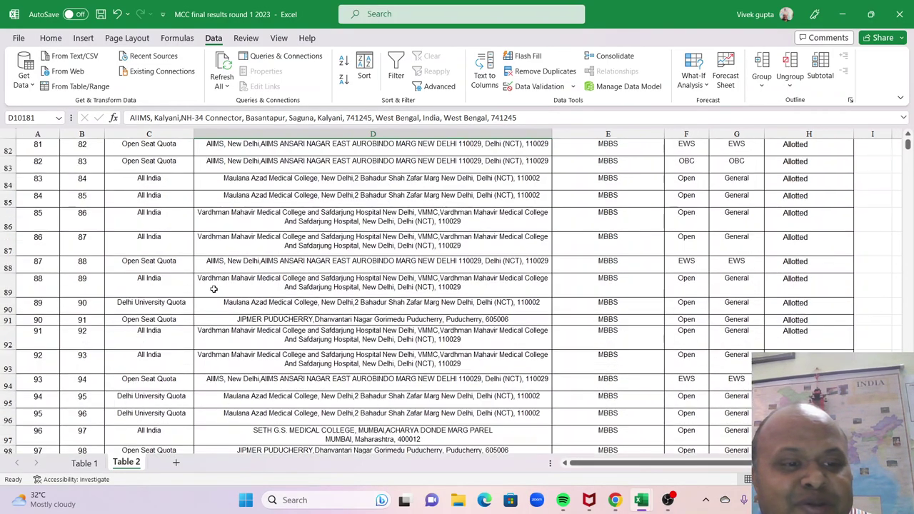
scroll(53, 322, down, 20)
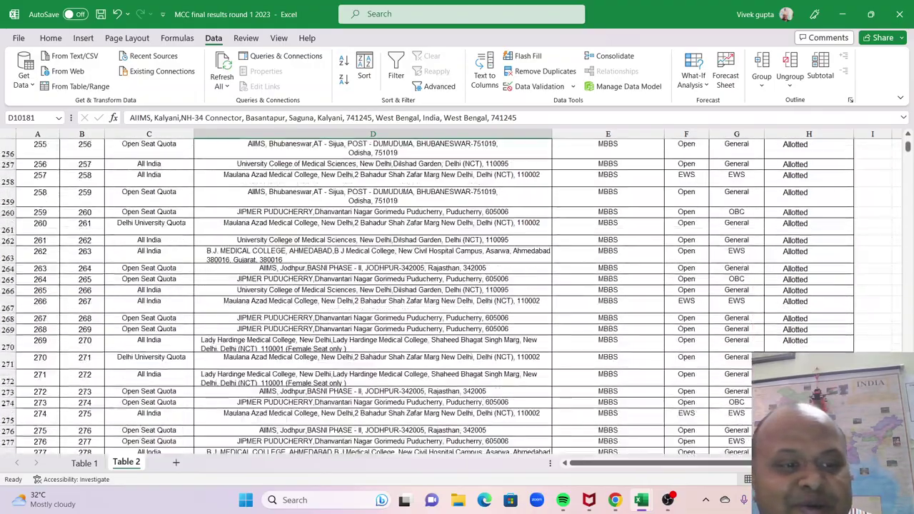
scroll(53, 323, down, 20)
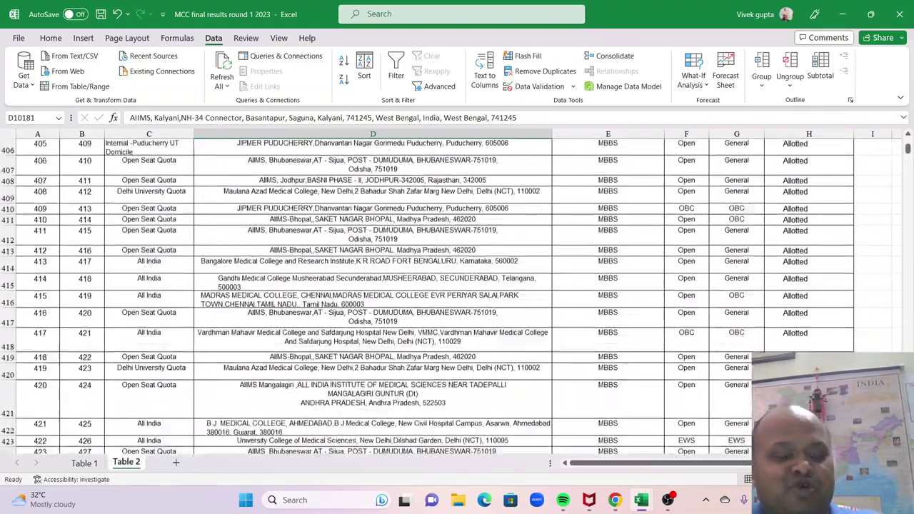
scroll(428, 297, down, 20)
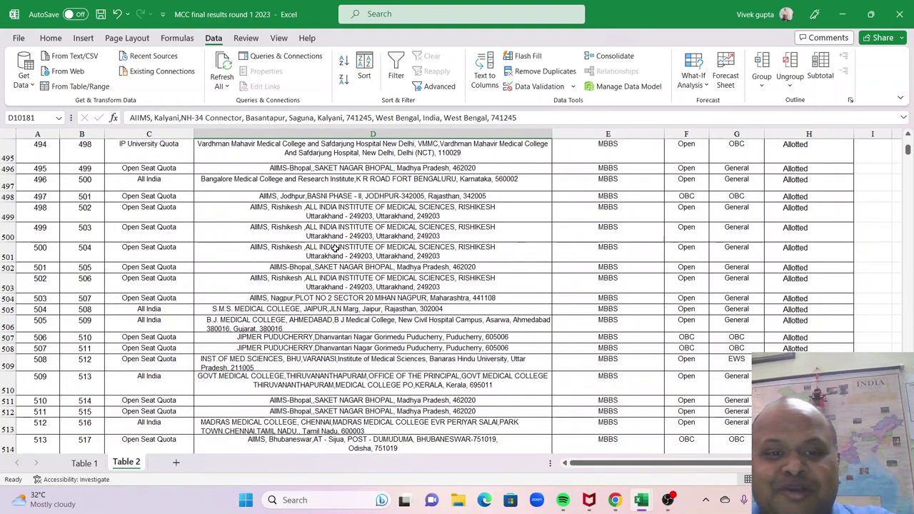
click(360, 235)
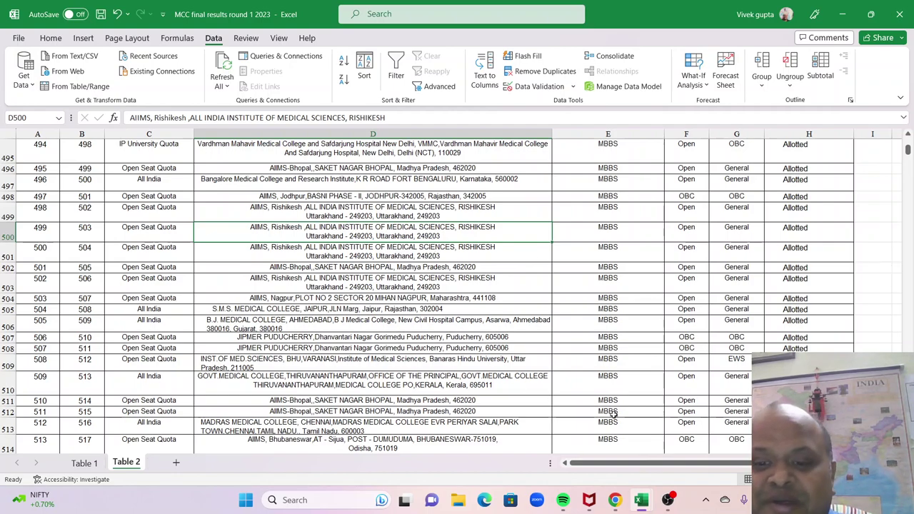
- Return to the filtered Himachal workbook and select the third student's name
mouse_move(633, 499)
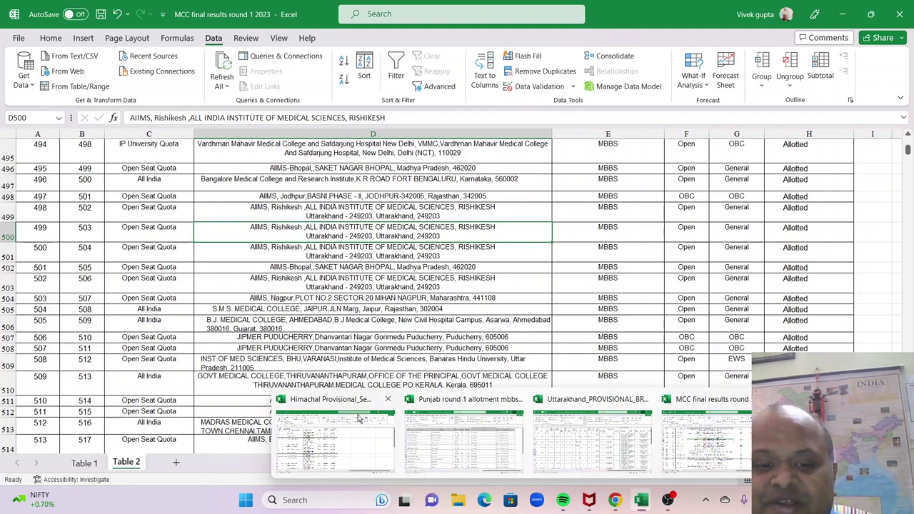
click(357, 416)
click(163, 192)
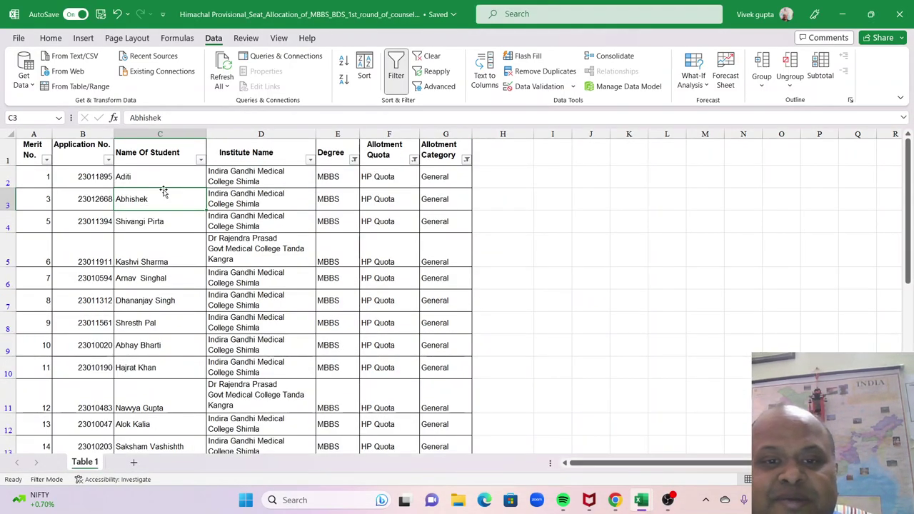
click(618, 502)
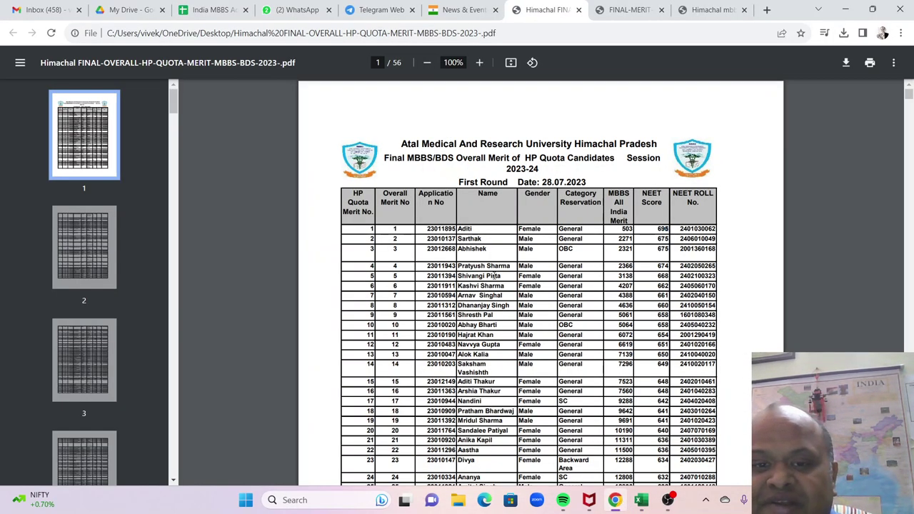
drag(489, 249, 402, 256)
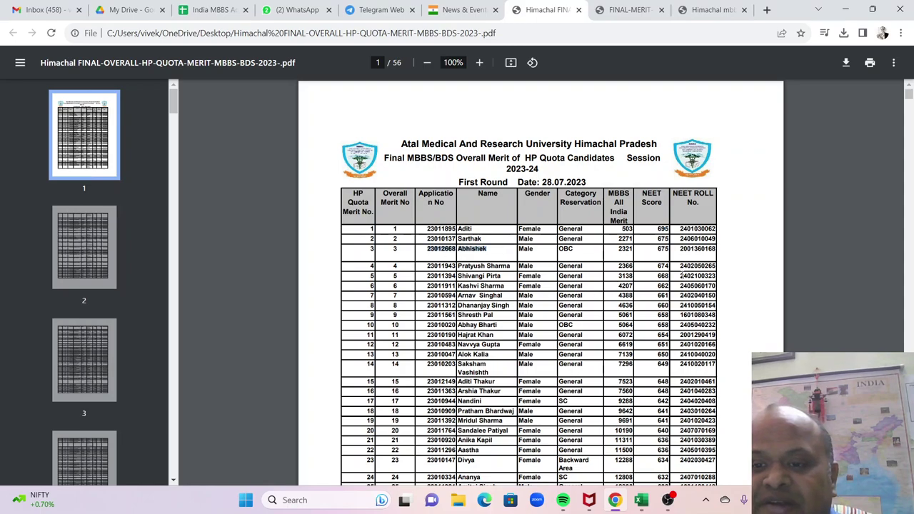
click(663, 251)
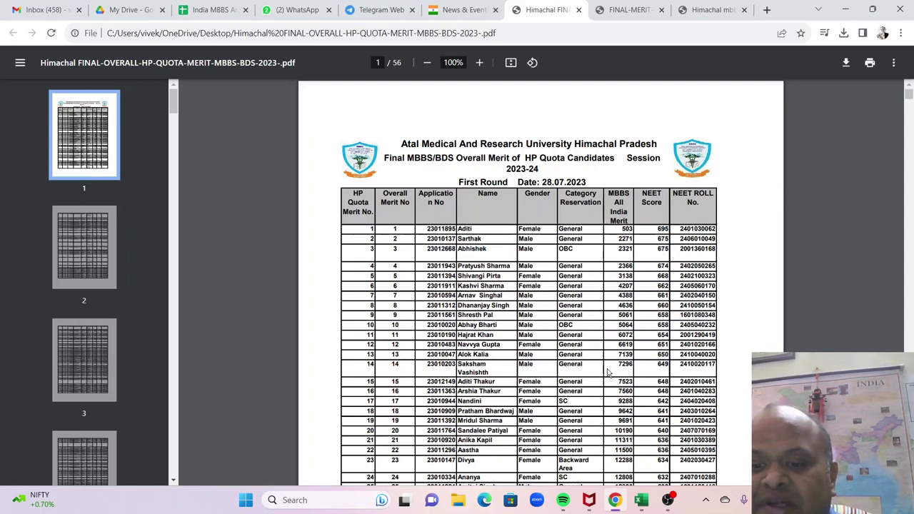
mouse_move(641, 500)
mouse_move(373, 451)
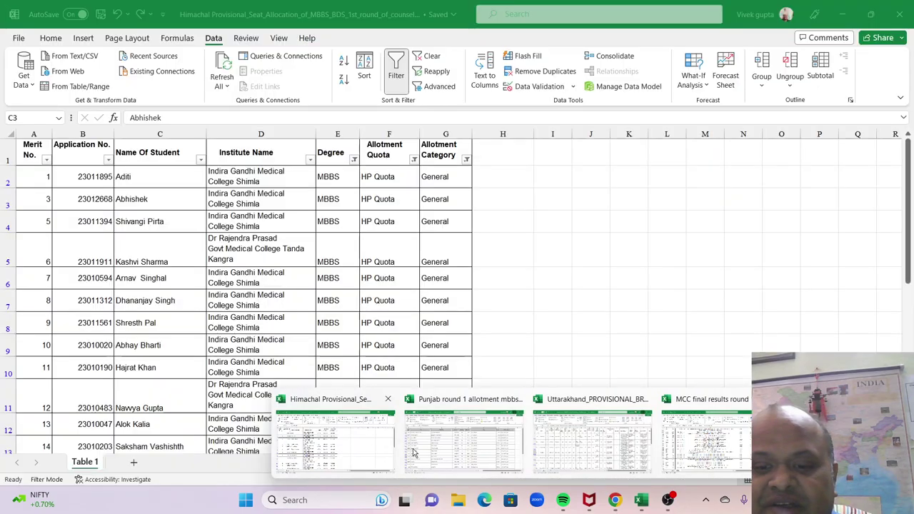
- In the MCC final results workbook, scroll down to the rank 2331 entry
click(706, 443)
scroll(89, 324, down, 5)
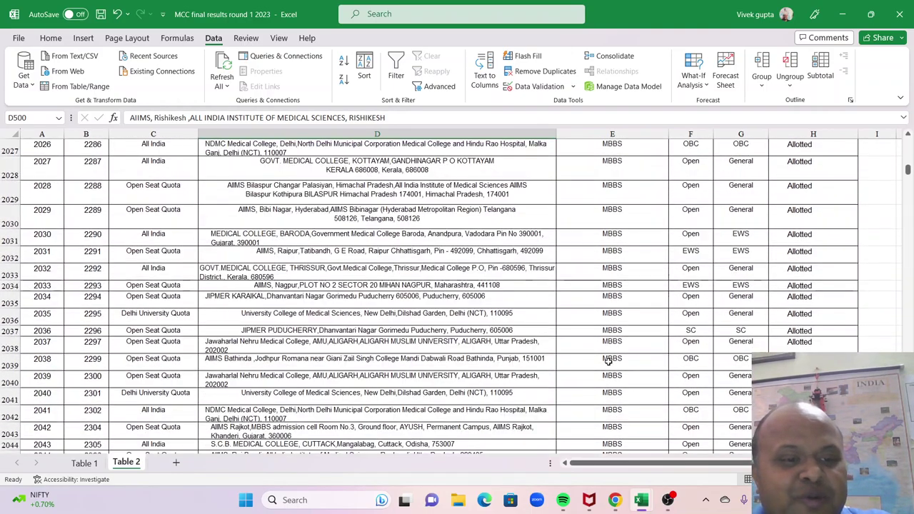
scroll(392, 393, down, 3)
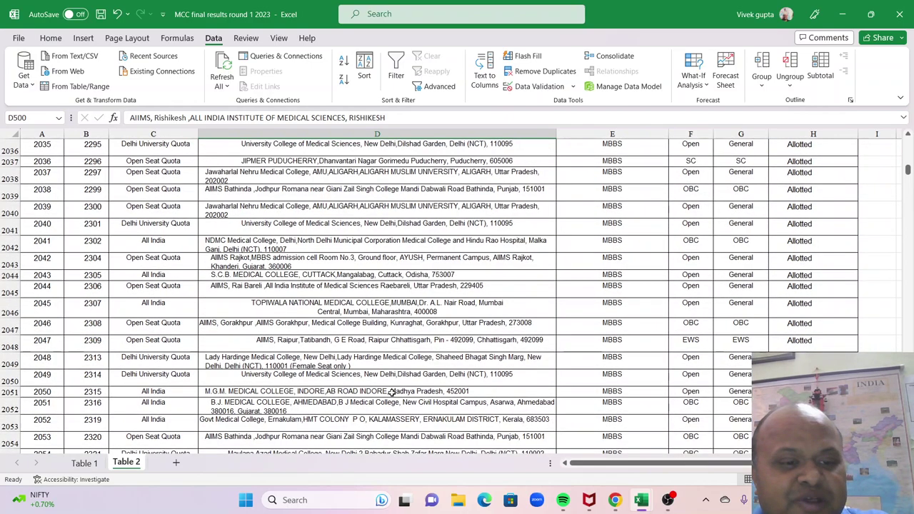
scroll(393, 393, down, 4)
scroll(392, 393, down, 1)
click(83, 364)
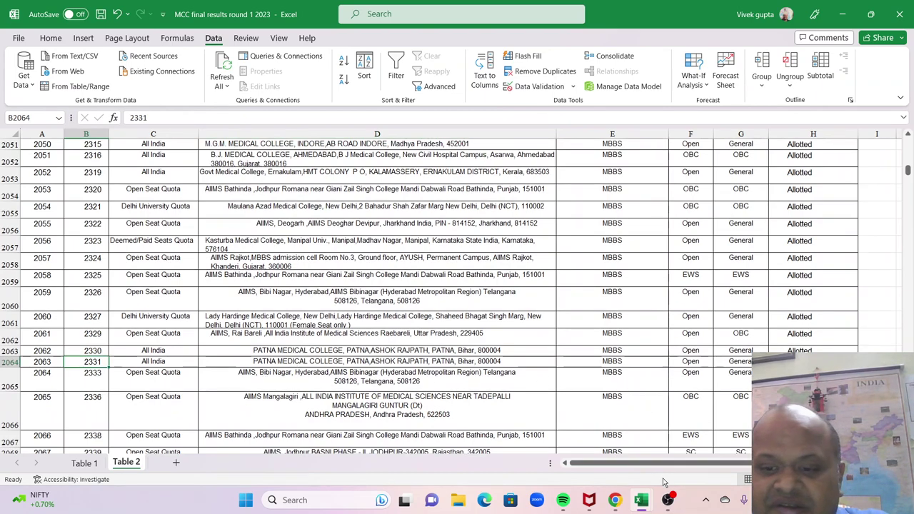
- Go through the Himachal workbook back to the HP quota merit PDF in Chrome
mouse_move(648, 502)
click(353, 450)
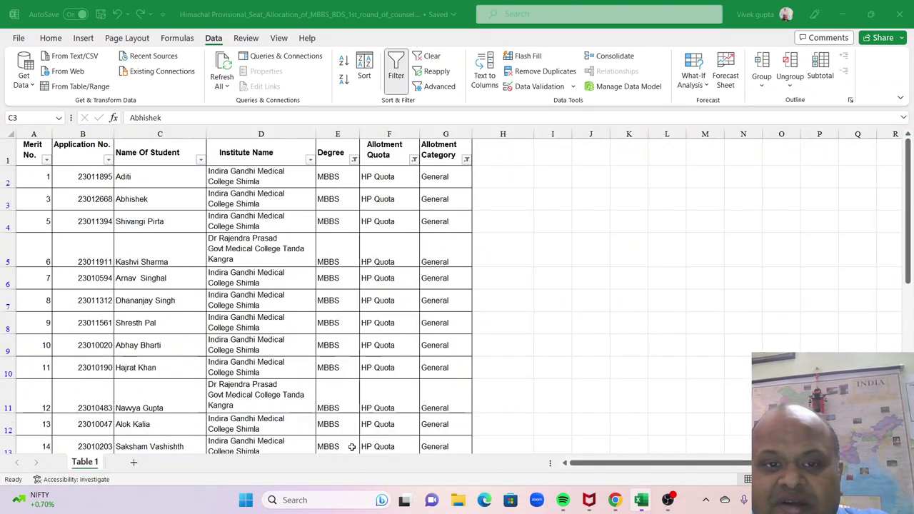
click(615, 500)
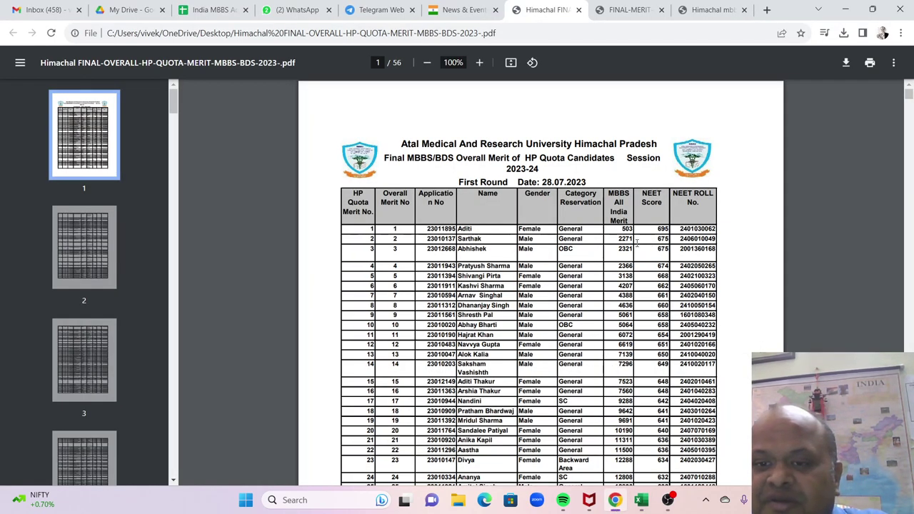
- Bring the MCC final results workbook forward and scroll up toward row 2018
mouse_move(640, 502)
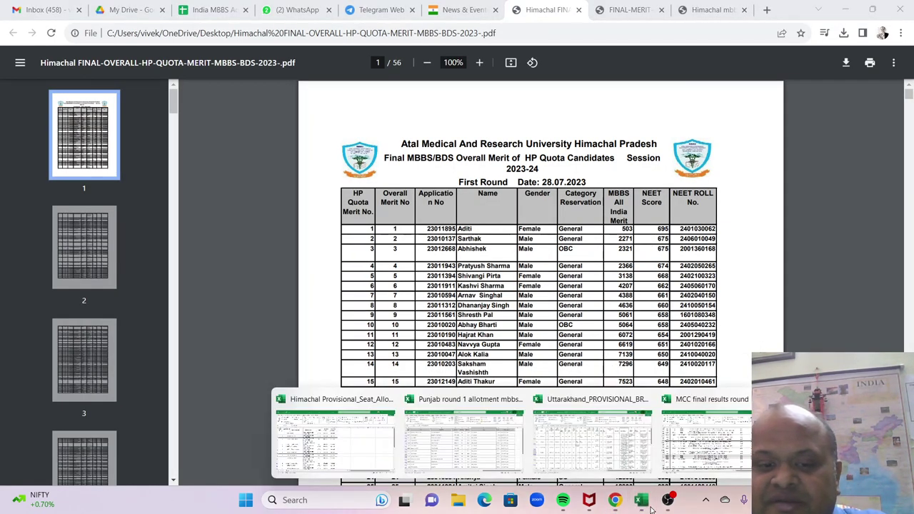
click(641, 463)
click(704, 440)
scroll(141, 331, up, 7)
scroll(141, 330, up, 4)
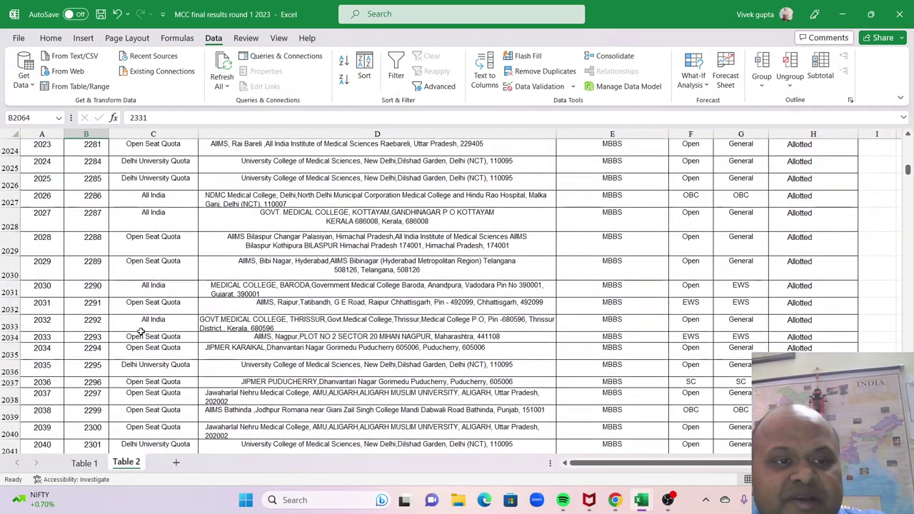
scroll(141, 331, up, 1)
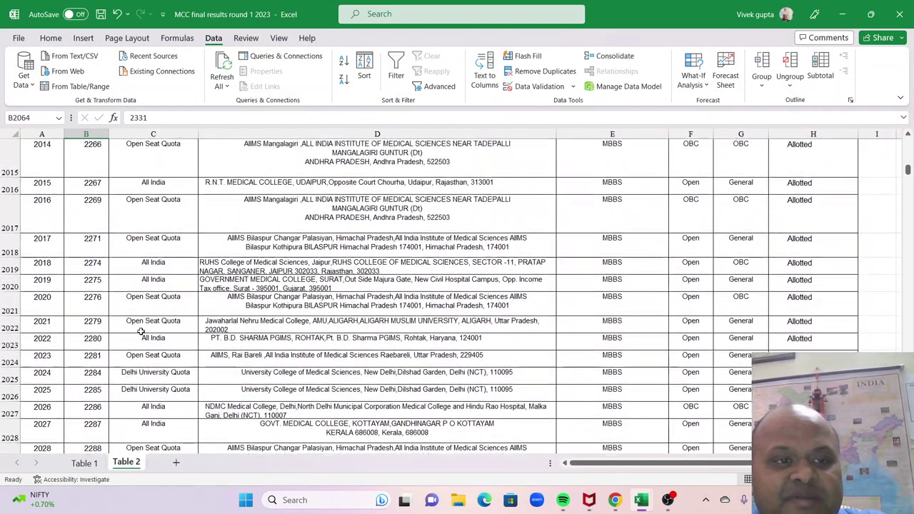
- Read the AIIMS Bilaspur Open Seat Quota entry at rank 2271, then return to the Himachal workbook
click(93, 251)
drag(93, 251, 284, 248)
click(284, 248)
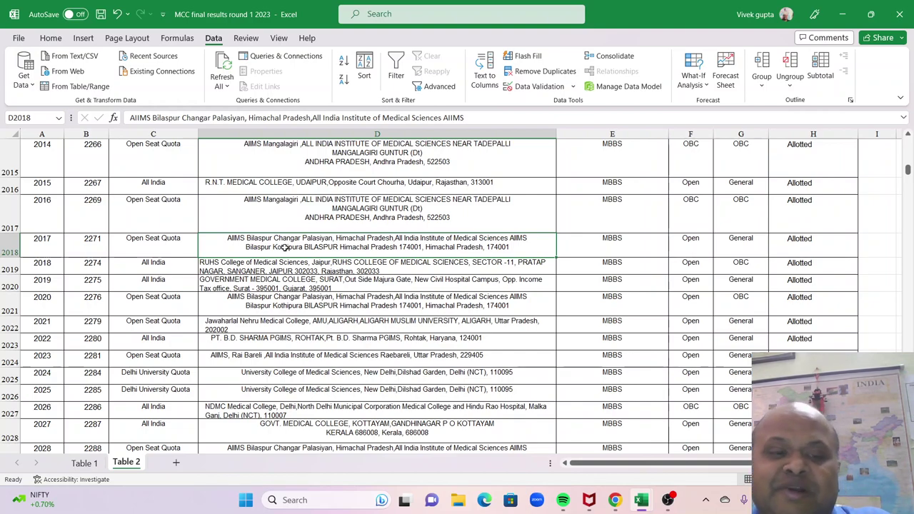
mouse_move(632, 490)
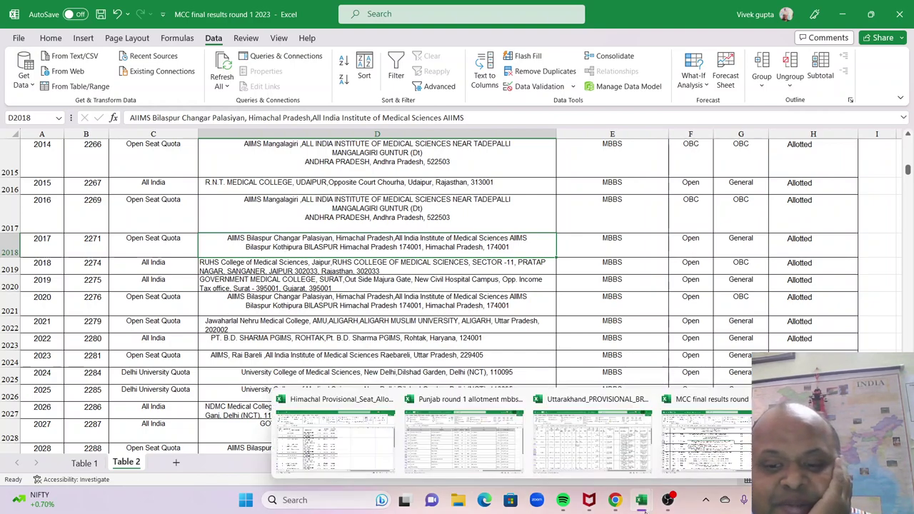
click(336, 437)
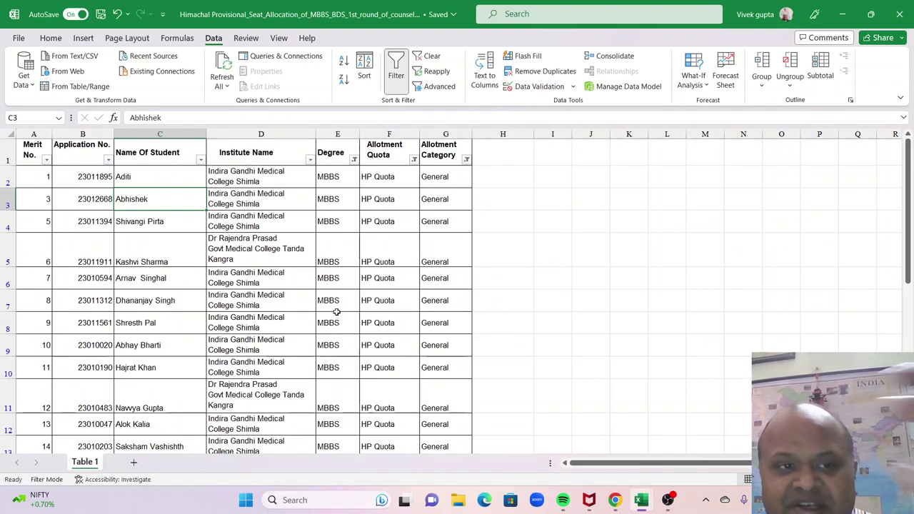
- Select the last filtered entry, merit 610 at Maharishi Markandeshwar, then bring up the merit PDF
scroll(411, 350, down, 20)
scroll(405, 355, down, 3)
scroll(337, 382, down, 15)
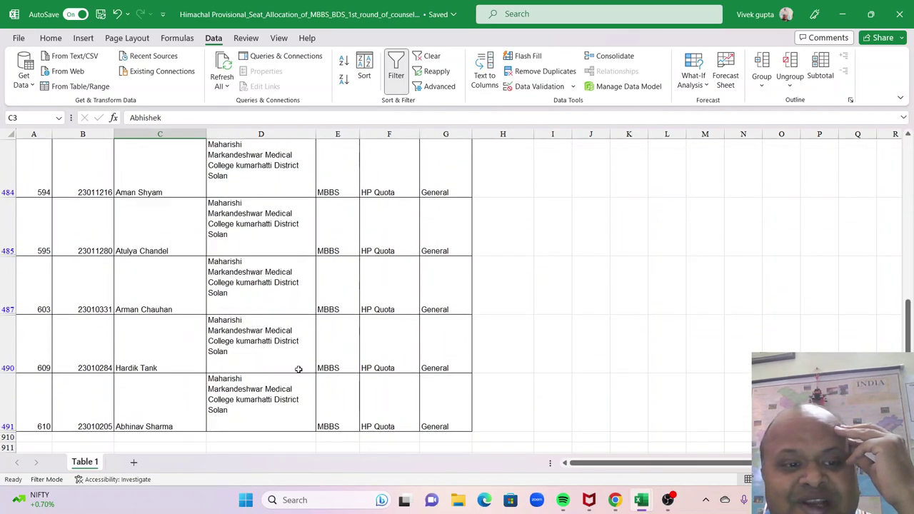
scroll(337, 382, down, 5)
scroll(245, 353, up, 4)
click(163, 331)
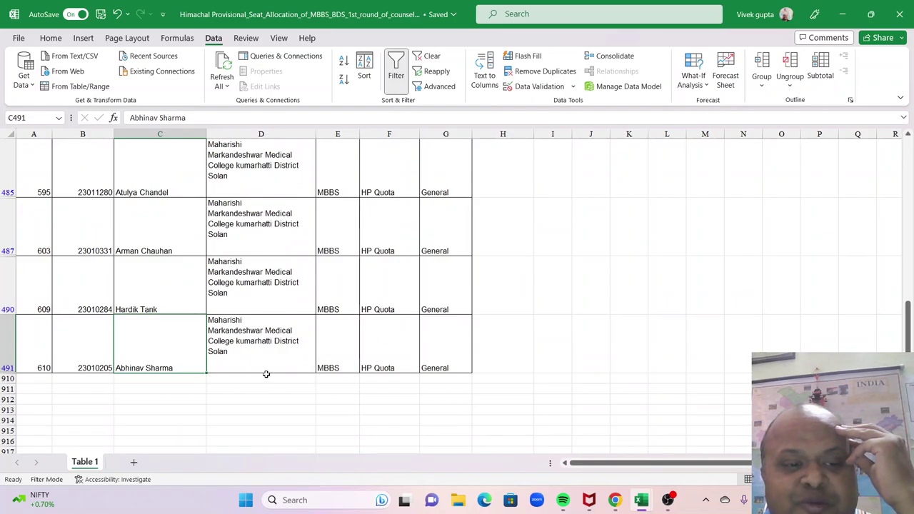
click(615, 500)
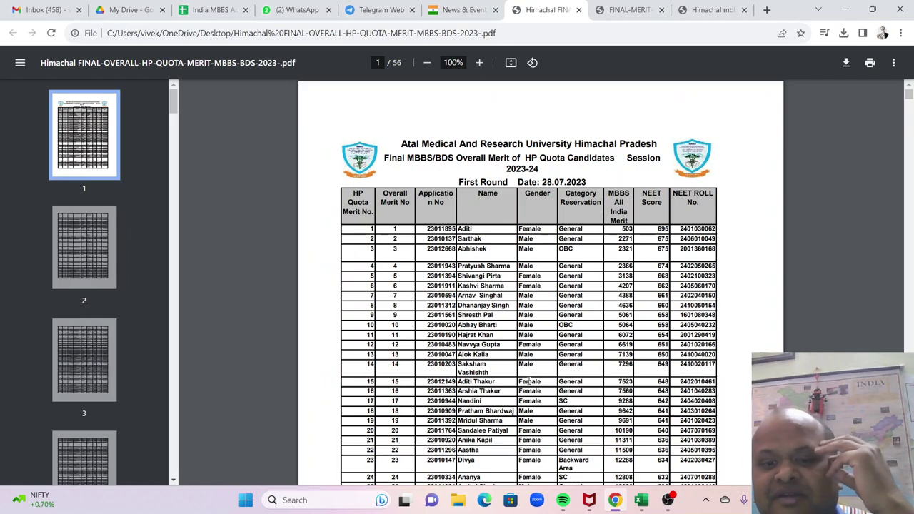
- Search the merit PDF for the merit-610 student's name, reaching the match on page 17
key(ctrl+f)
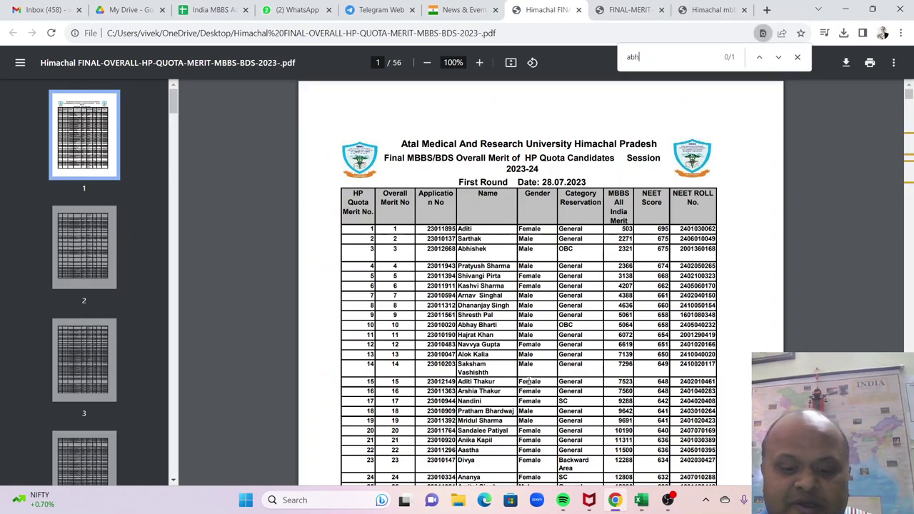
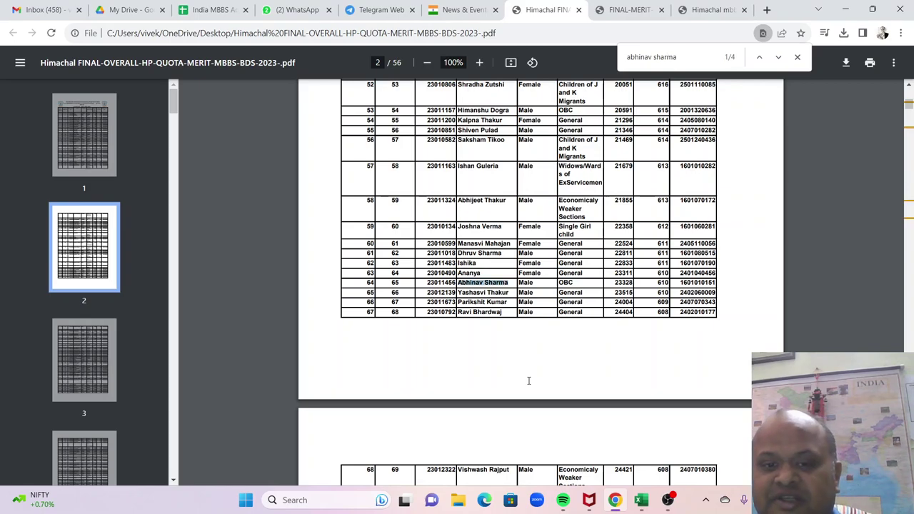
key(Return)
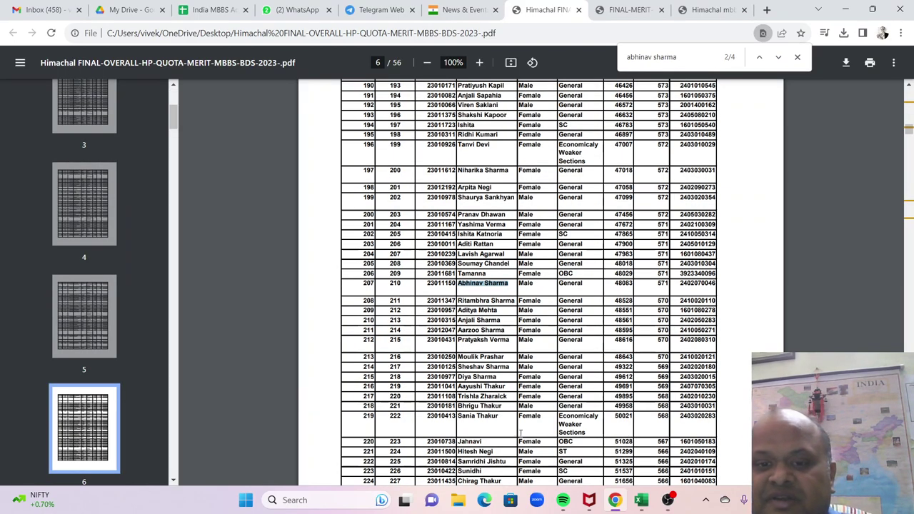
key(Return)
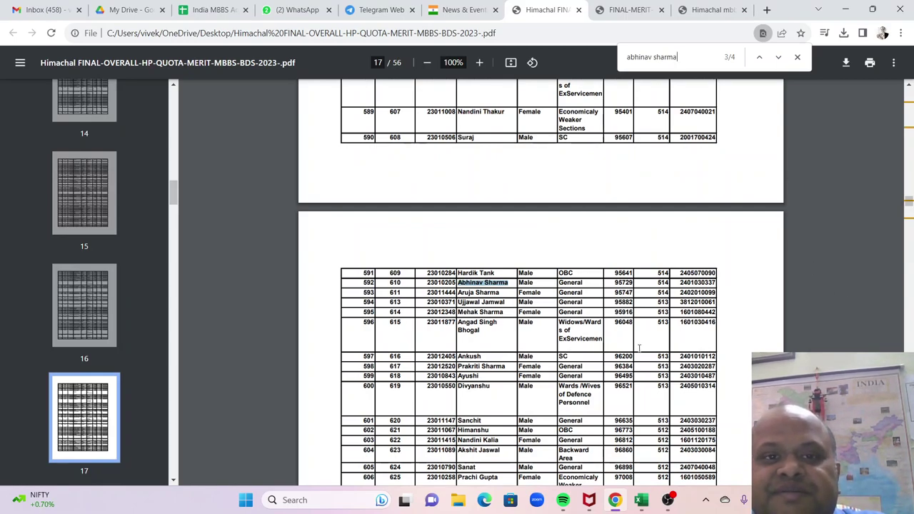
- Compare against the merit 610 row in the Himachal workbook, then return to the PDF
click(643, 502)
click(366, 432)
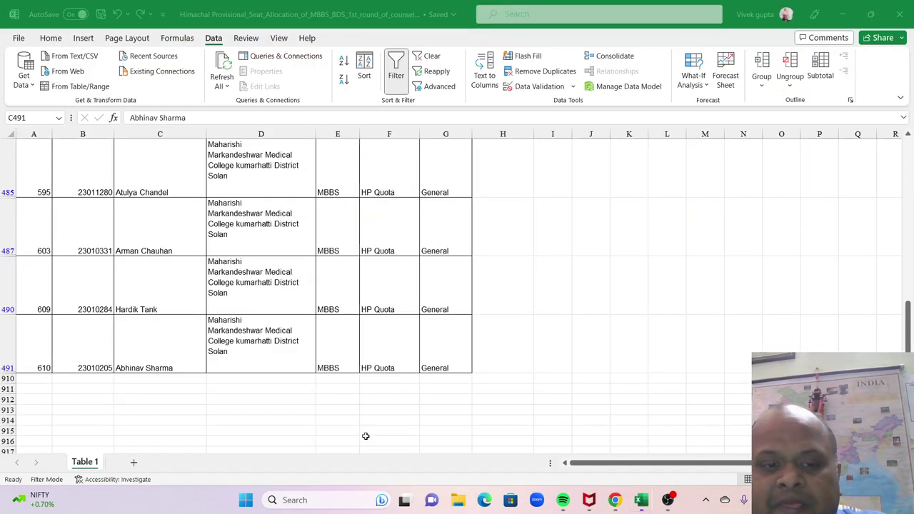
click(40, 345)
scroll(247, 324, up, 2)
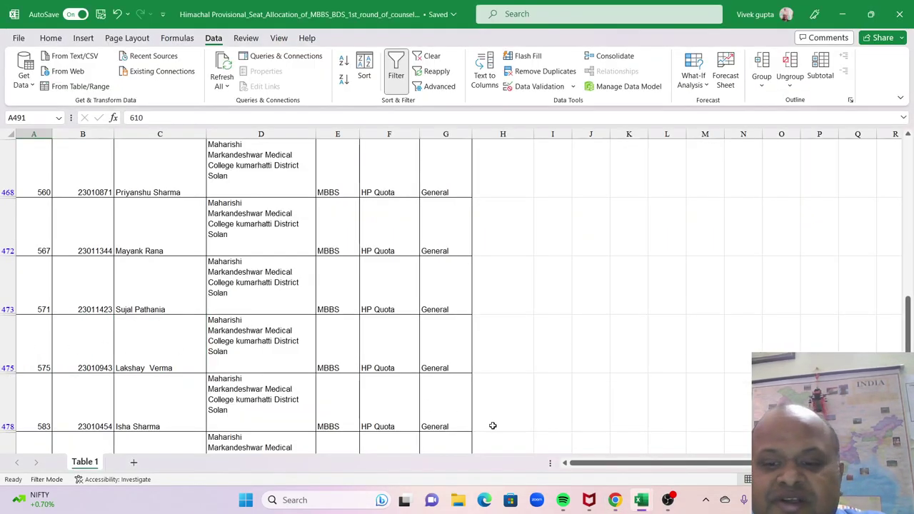
click(619, 503)
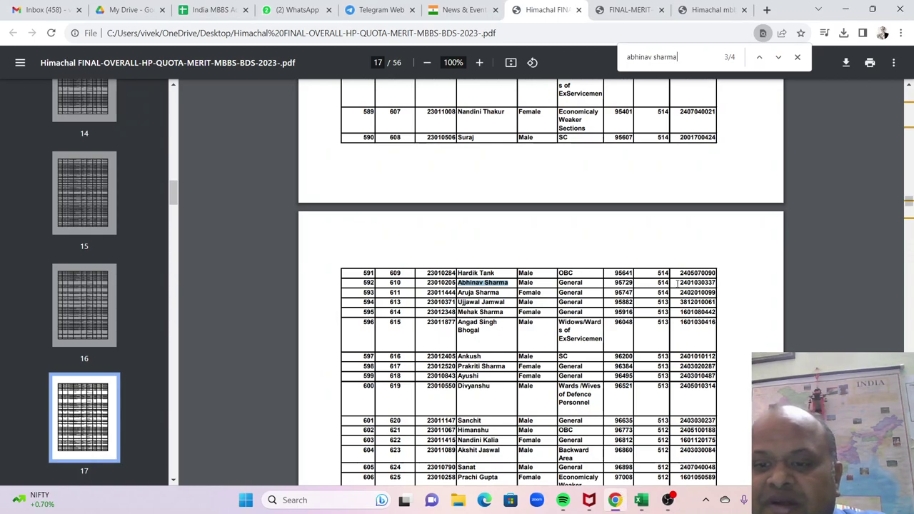
- Close the PDF search, scroll back to page 1, and return to the Himachal workbook
click(654, 282)
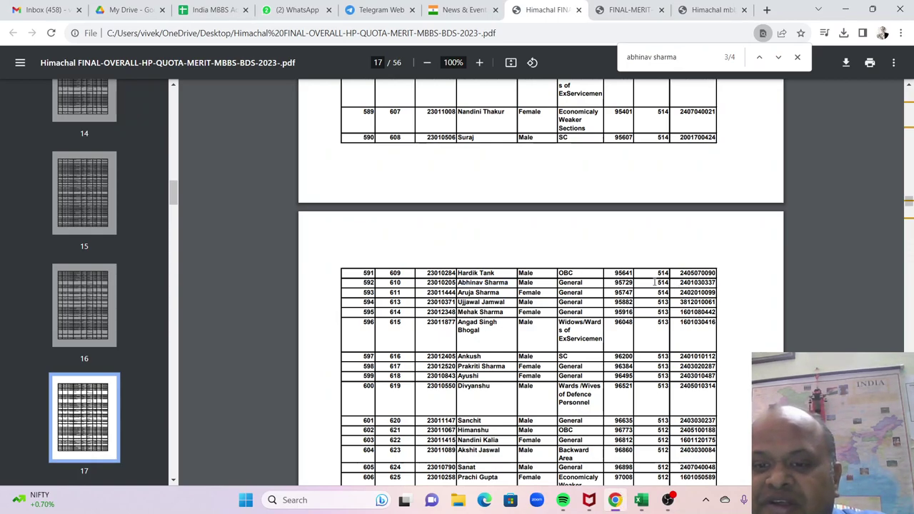
click(798, 57)
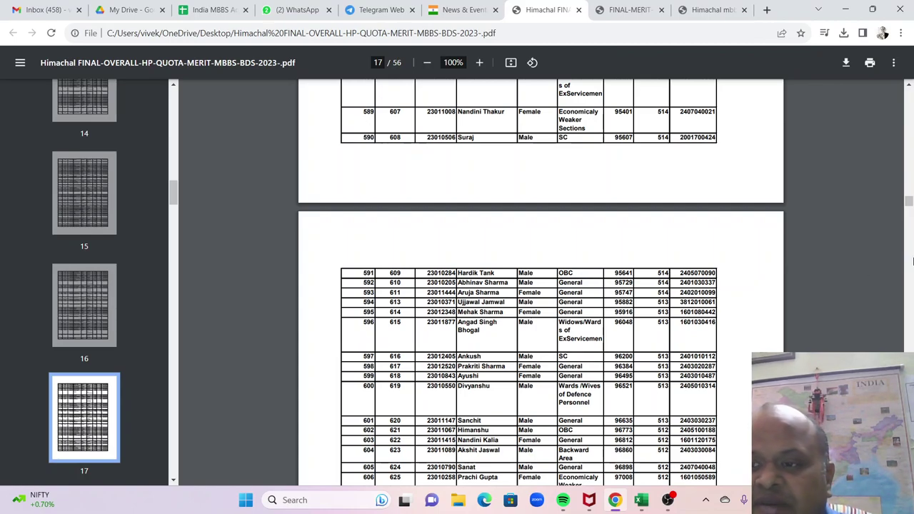
drag(909, 202, 909, 93)
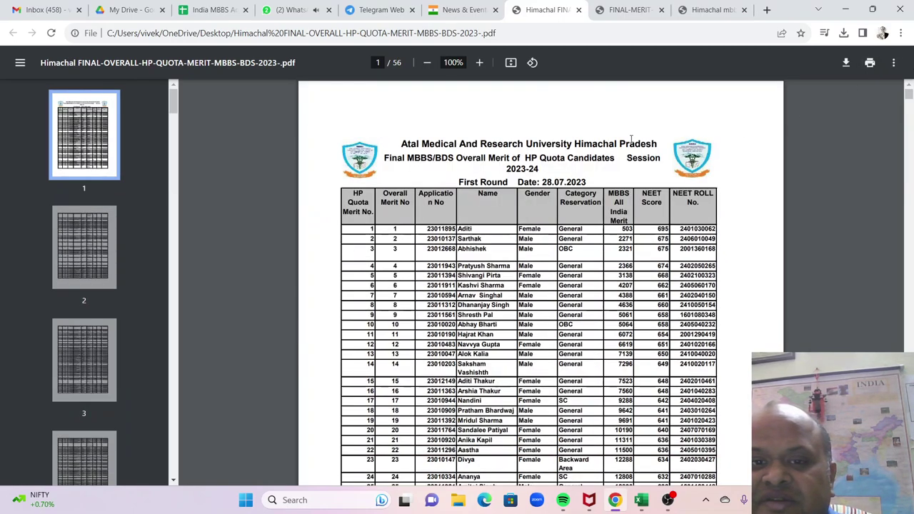
scroll(616, 296, down, 3)
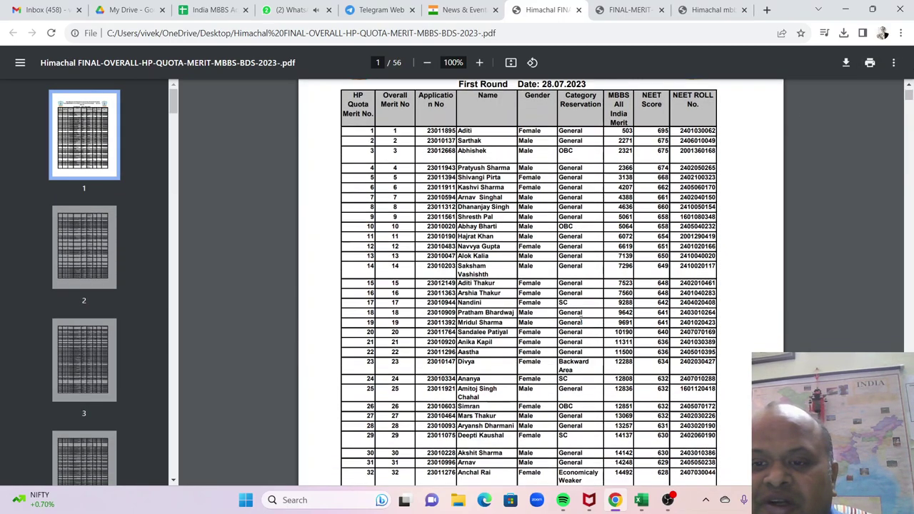
mouse_move(641, 500)
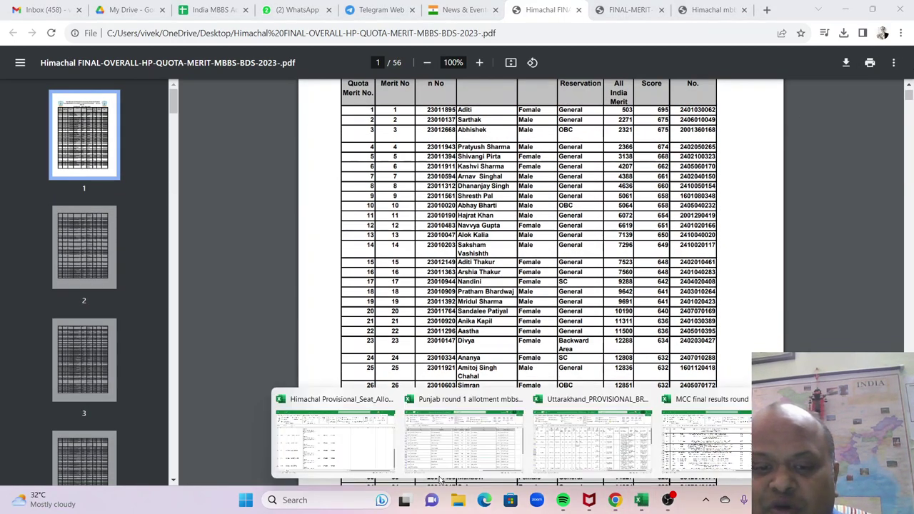
click(337, 421)
scroll(472, 317, down, 4)
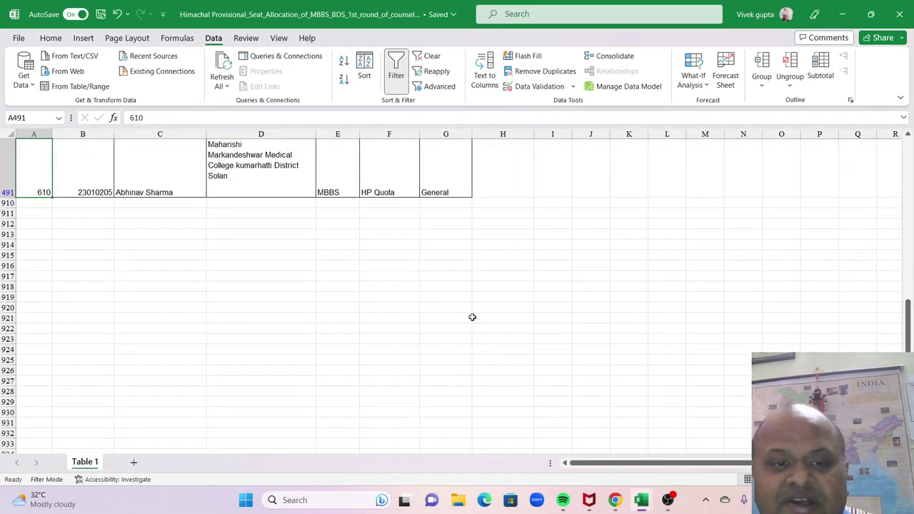
- Filter Institute Name to exclude both Maharishi Markandeshwar Medical College entries
drag(909, 347, 853, 118)
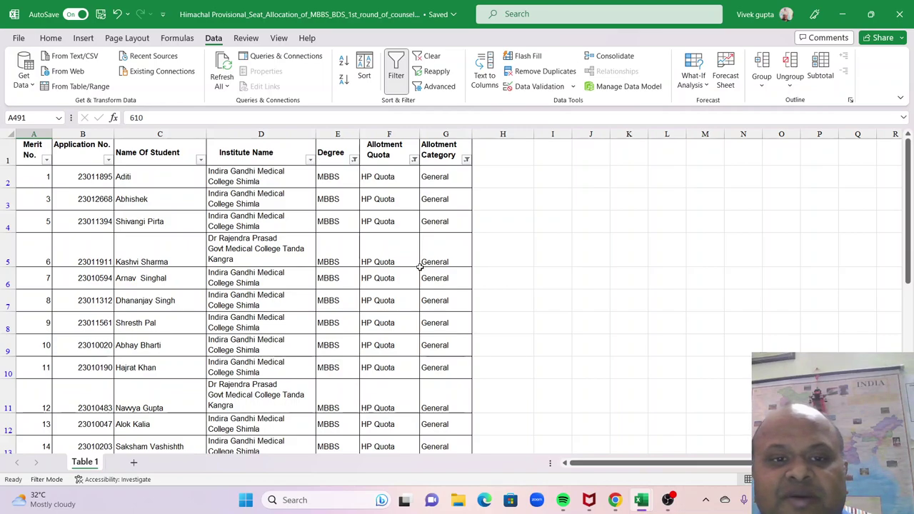
scroll(410, 286, down, 14)
scroll(410, 287, down, 15)
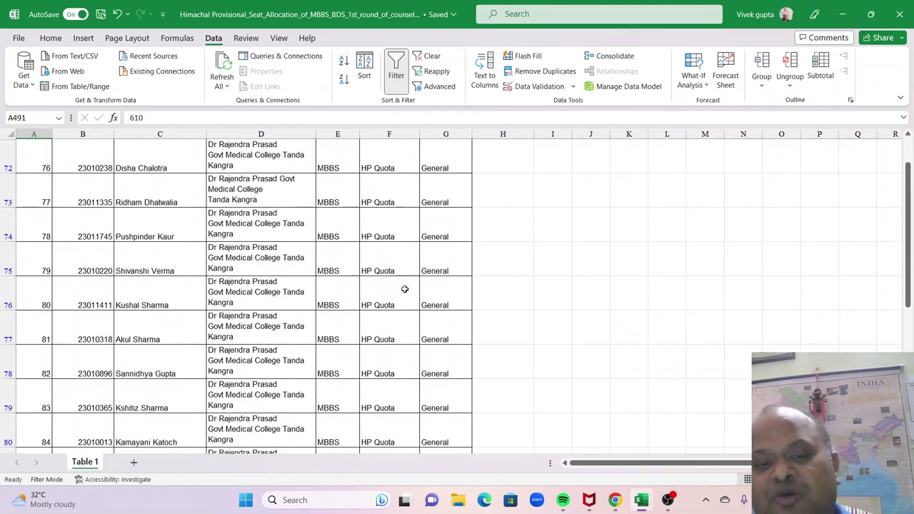
drag(913, 271, 747, 142)
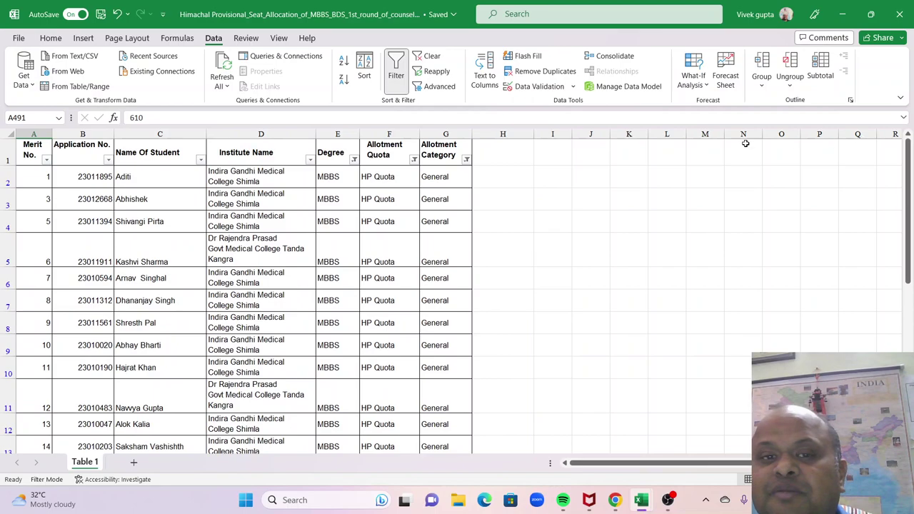
click(310, 160)
scroll(195, 344, down, 2)
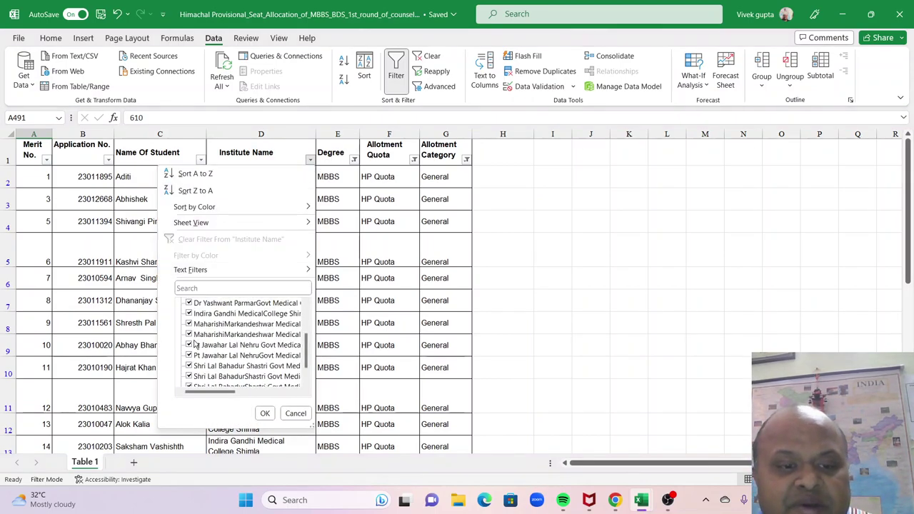
click(190, 324)
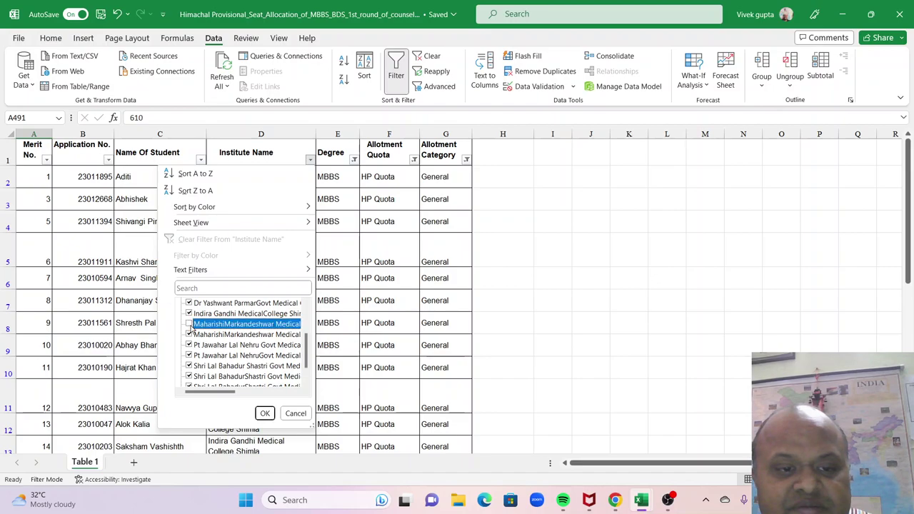
click(190, 336)
scroll(270, 366, down, 1)
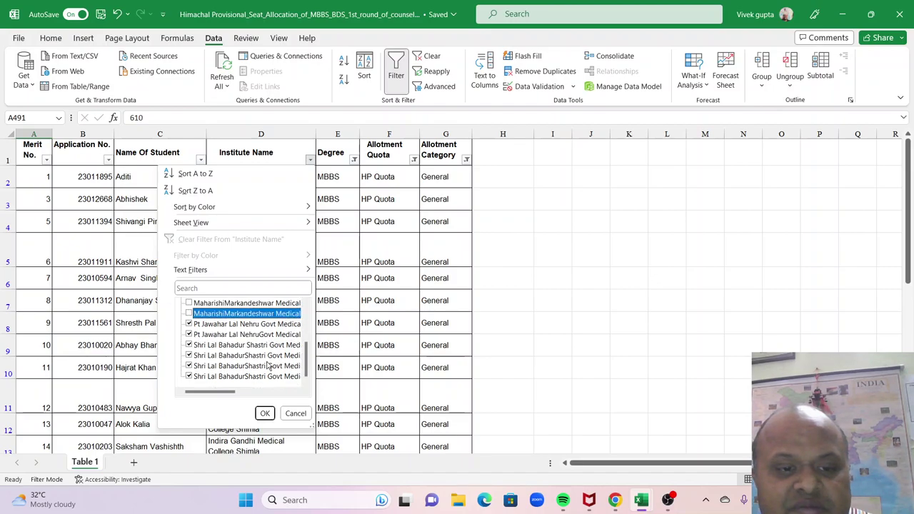
click(265, 414)
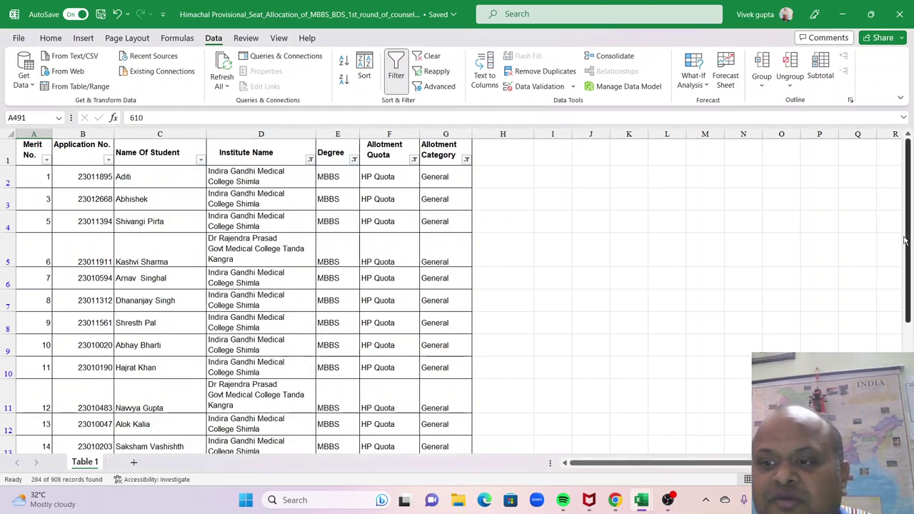
- Scroll to the end of the 284 remaining records and select the last one, merit 383
scroll(911, 252, down, 2)
drag(911, 252, 911, 371)
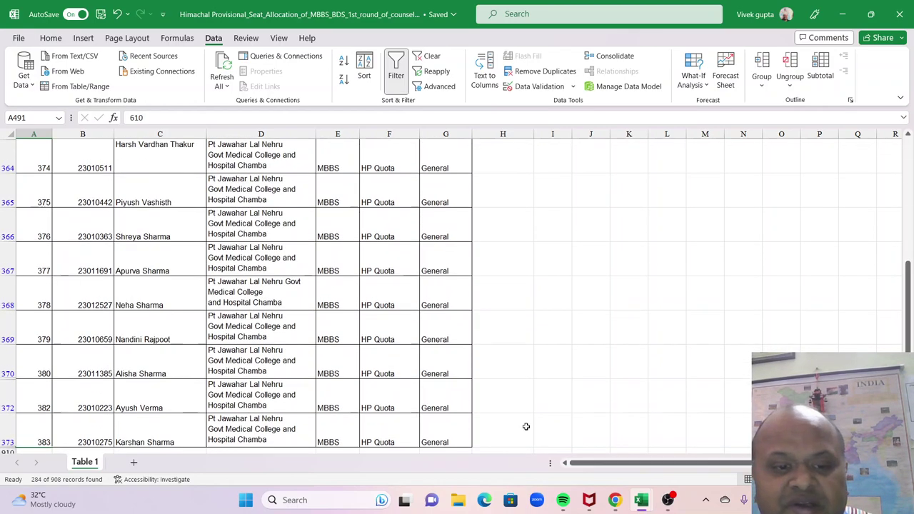
scroll(220, 355, down, 2)
click(204, 222)
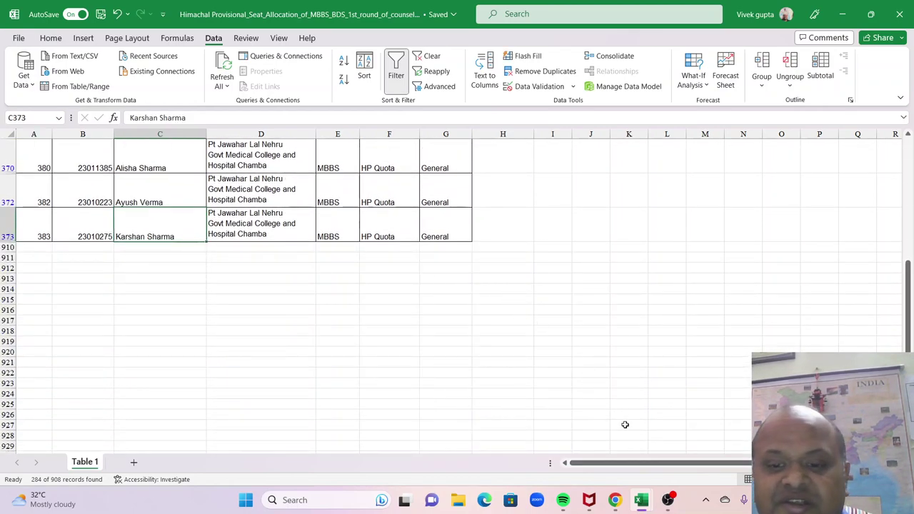
mouse_move(622, 506)
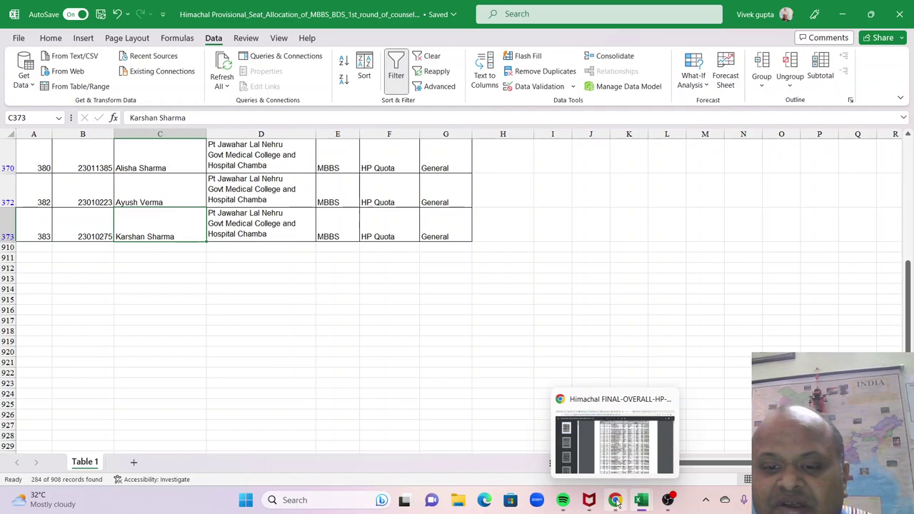
- Switch between the merit PDF and the Himachal workbook, ending on the PDF
click(627, 447)
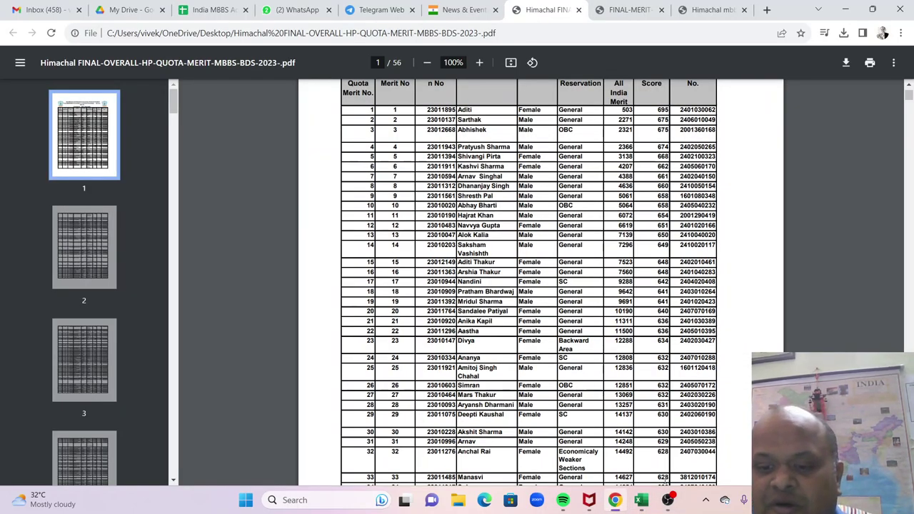
mouse_move(641, 500)
click(378, 429)
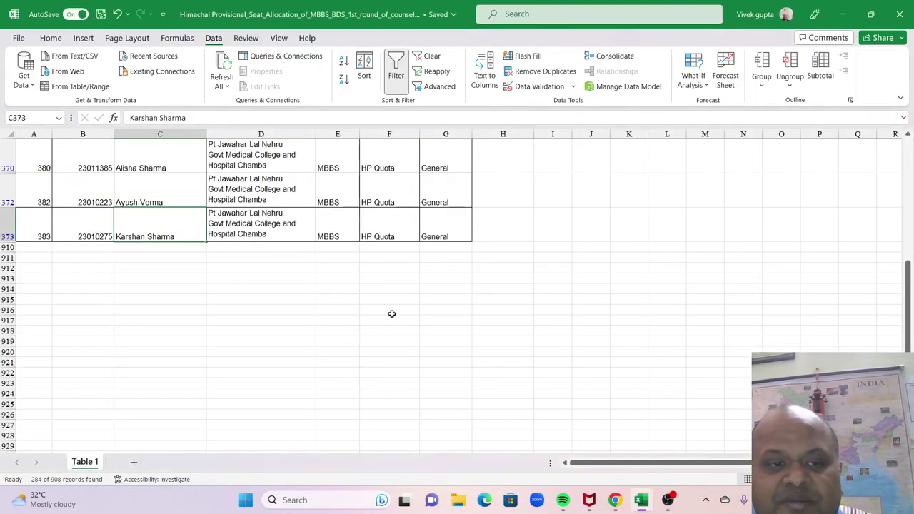
click(607, 429)
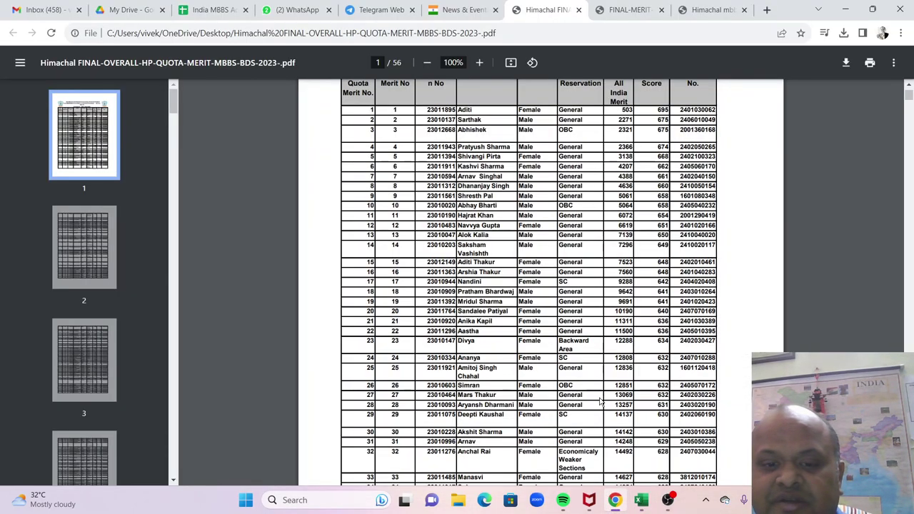
- Search the PDF for the merit-383 student and mark the page-11 row: General, score 541
key(ctrl+f)
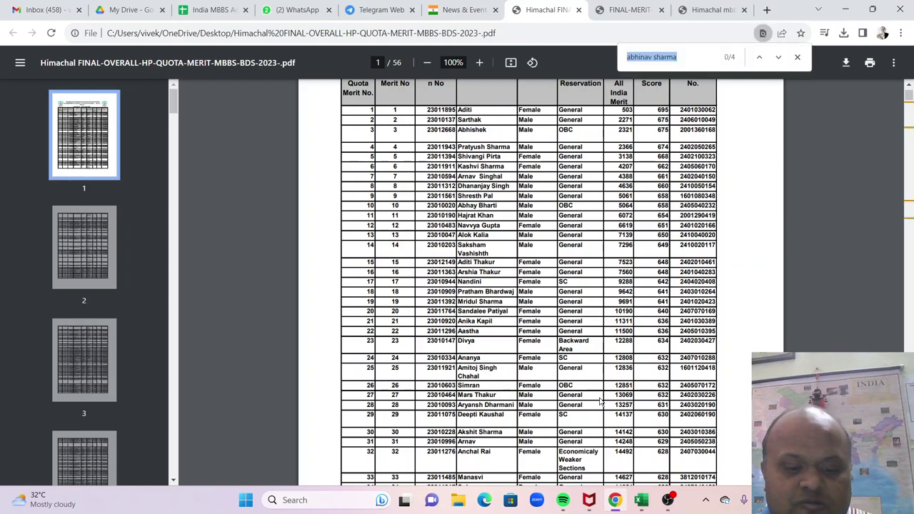
text(karshan)
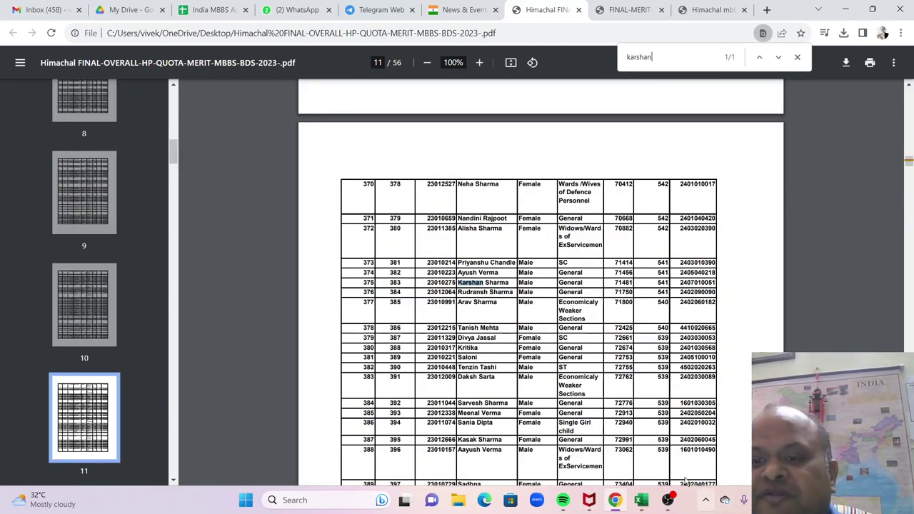
click(664, 275)
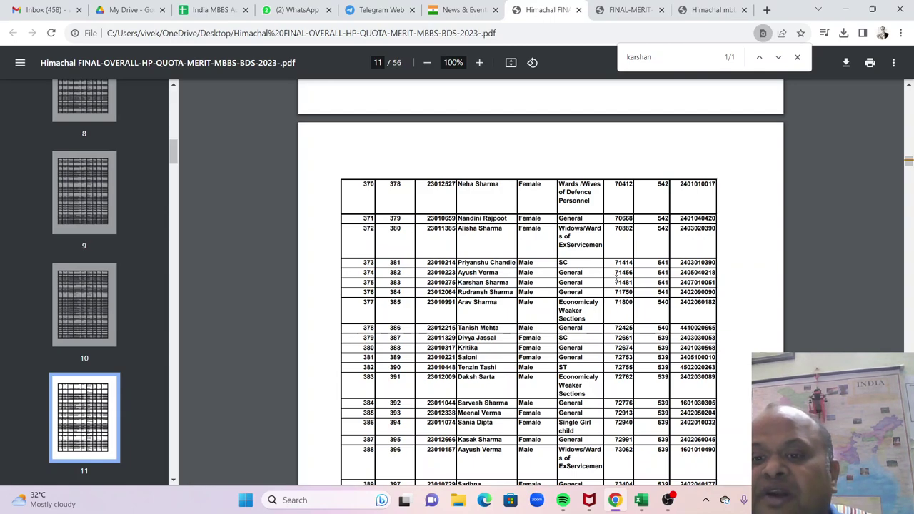
drag(623, 281, 642, 280)
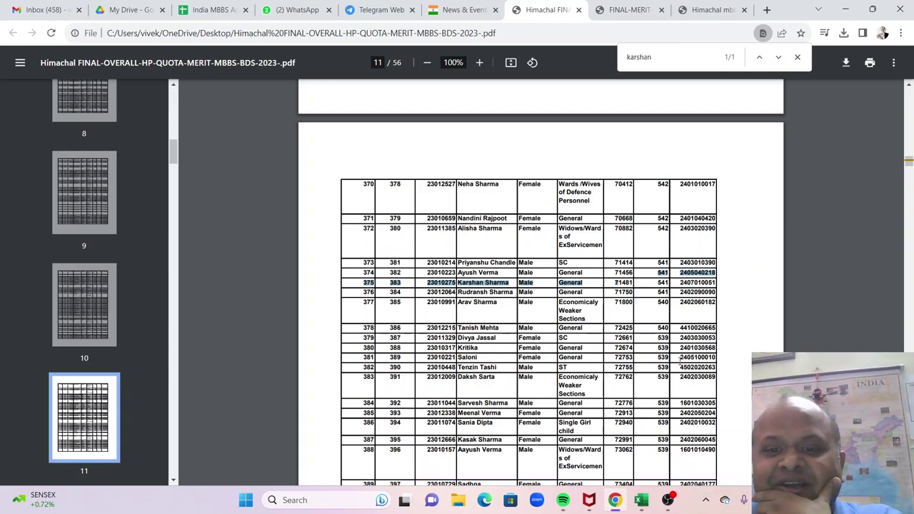
click(643, 501)
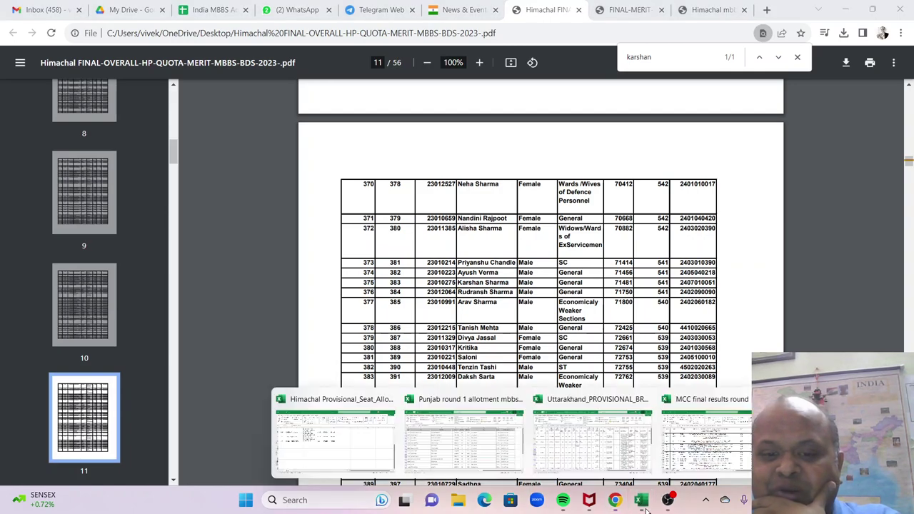
click(465, 433)
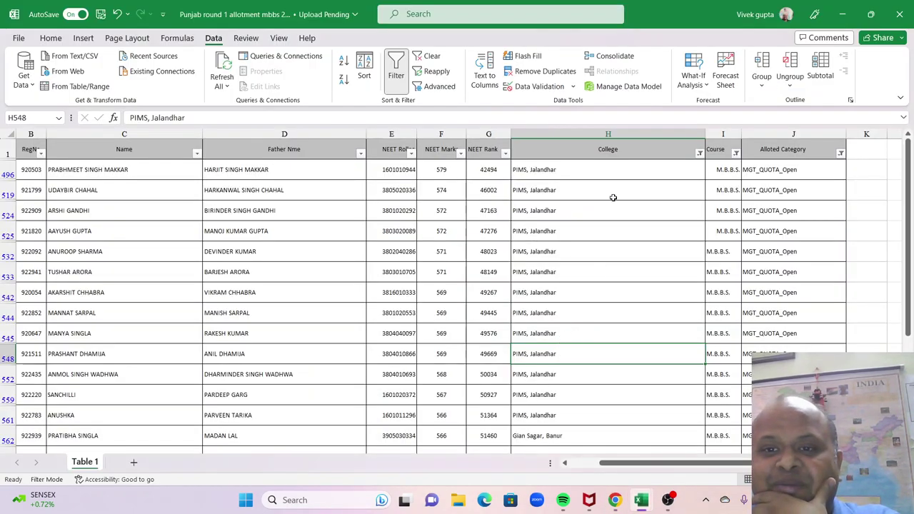
- Clear the existing filters and limit the Course column to M.B.B.S
double_click(395, 72)
click(399, 293)
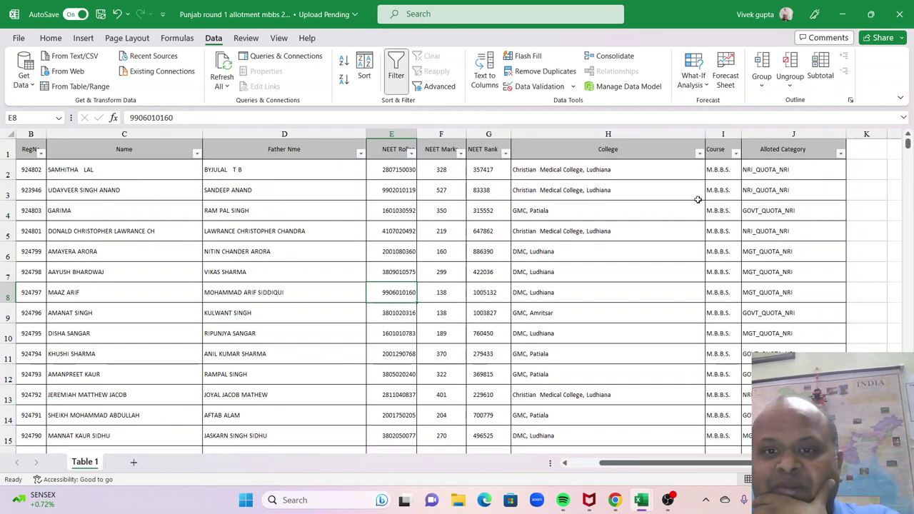
click(736, 154)
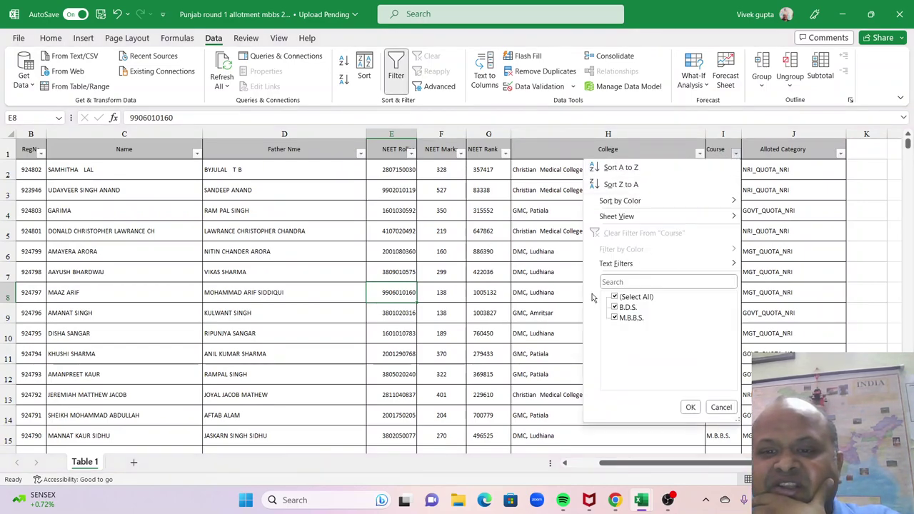
click(615, 308)
click(690, 407)
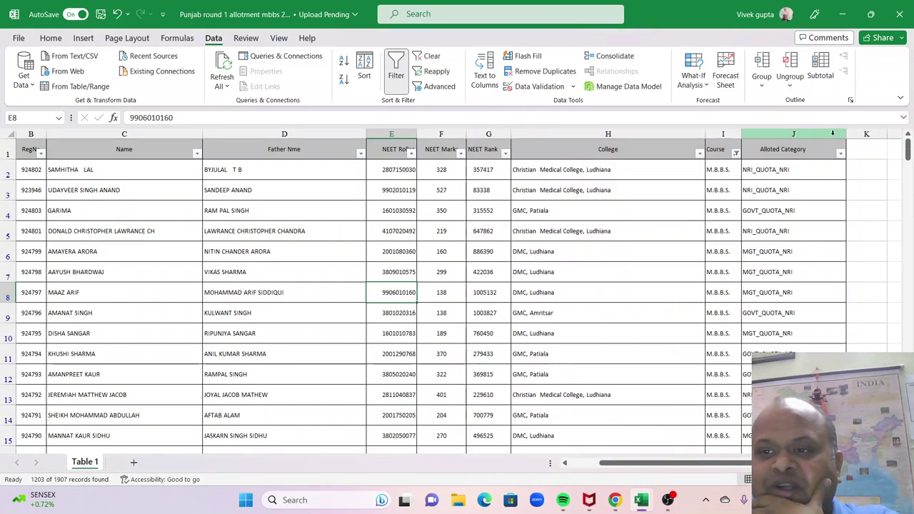
- Filter Alloted Category to GOVT_QUOTA_Open only, leaving 376 of 1907 records
click(841, 156)
click(719, 298)
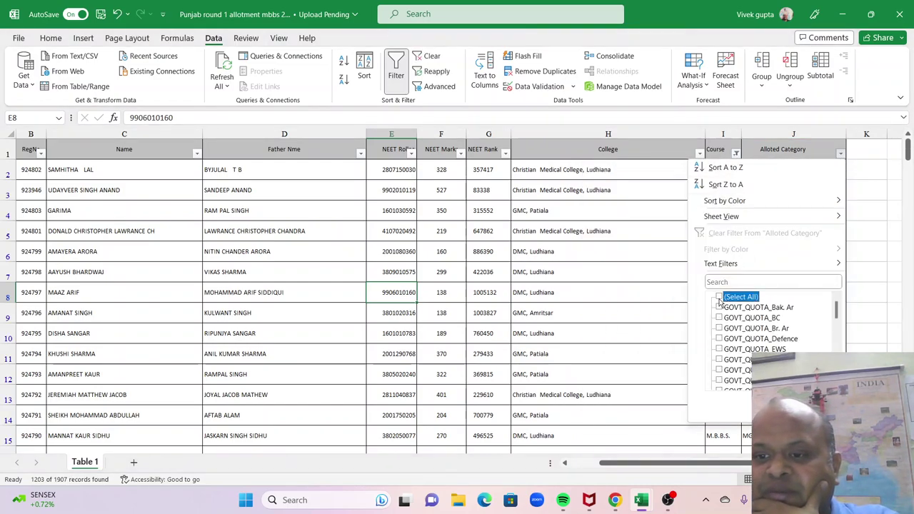
scroll(745, 342, down, 1)
scroll(743, 345, down, 6)
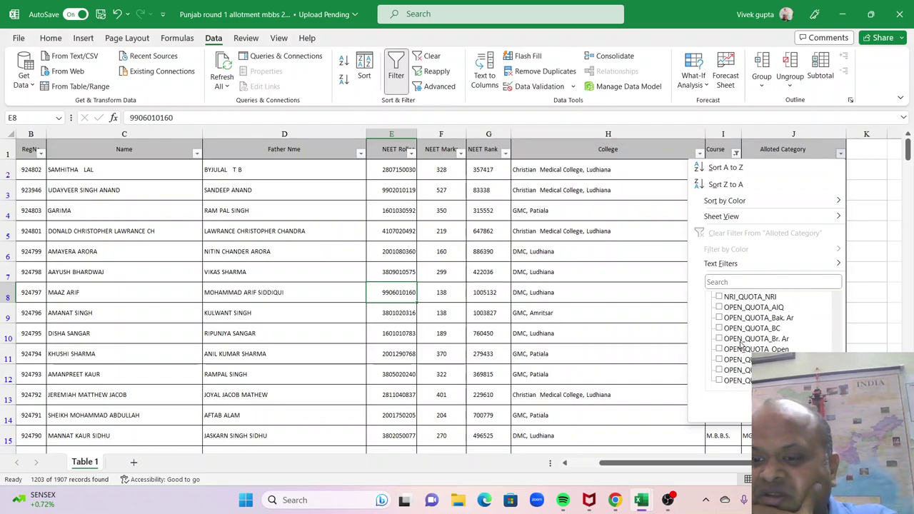
scroll(743, 346, up, 5)
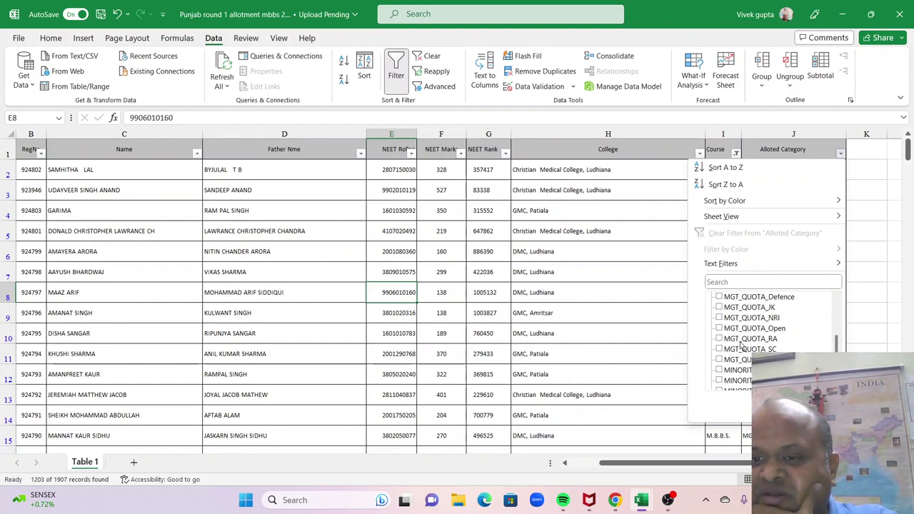
scroll(741, 344, up, 2)
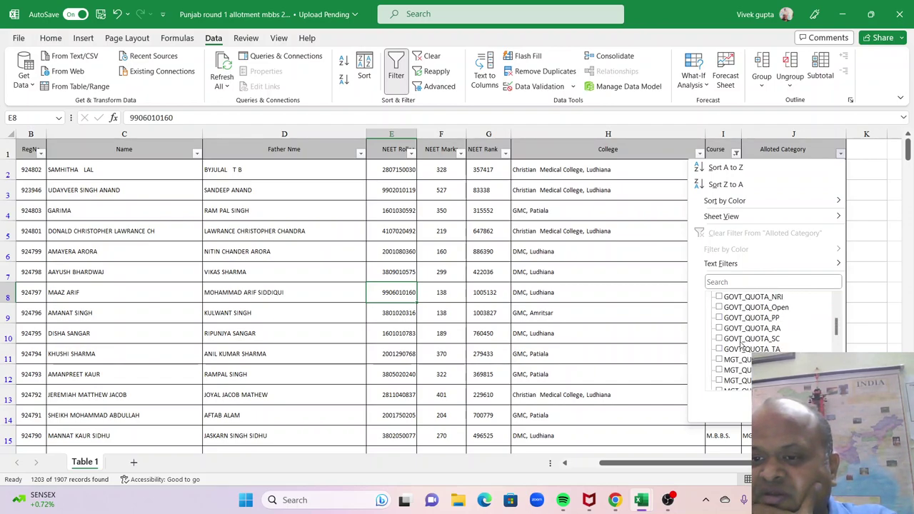
click(724, 309)
key(Return)
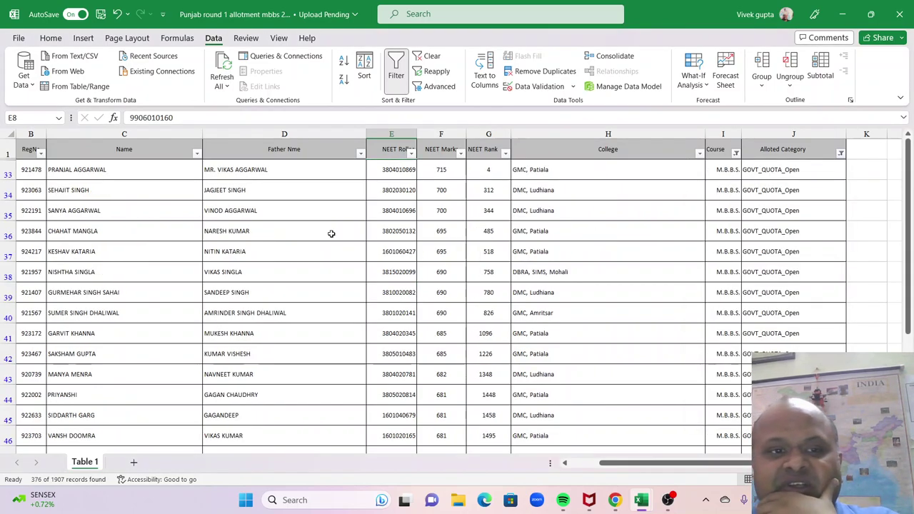
click(592, 249)
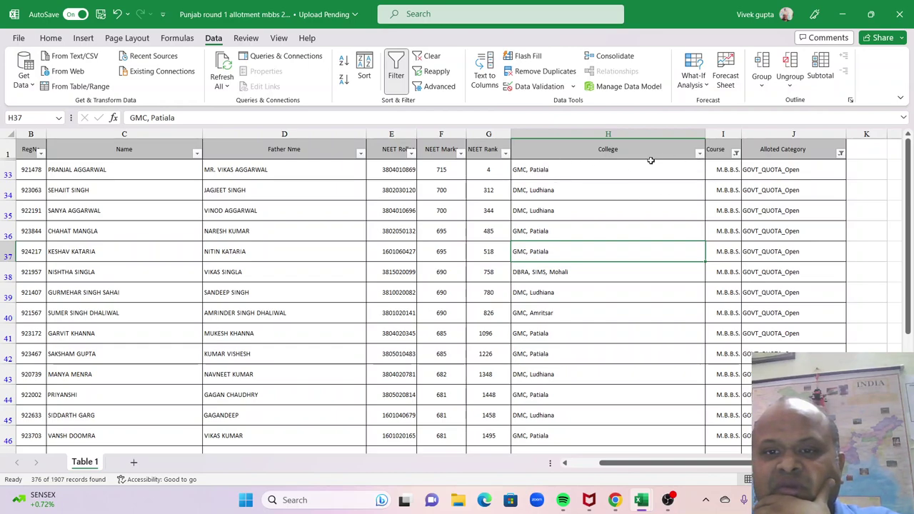
- Filter College to GGS Faridkot, GMC Amritsar, GMC Patiala and DBRA SIMS Mohali
click(700, 155)
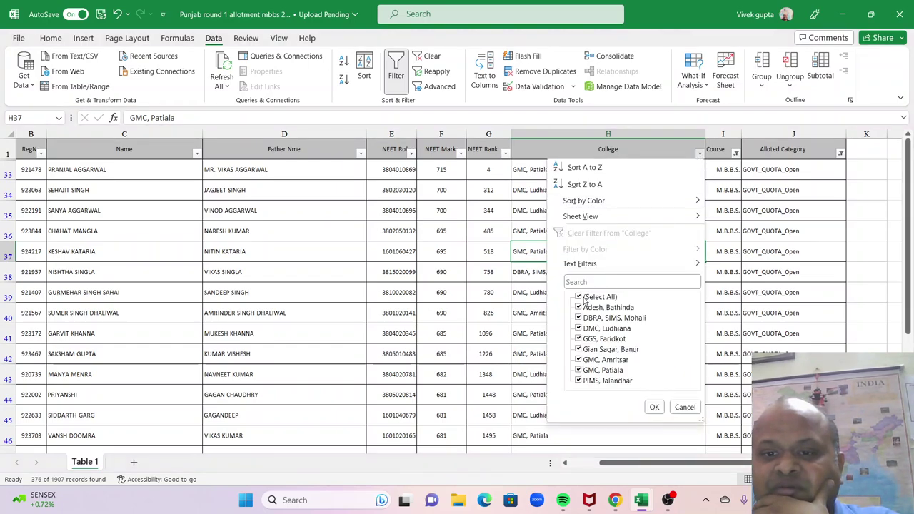
click(585, 297)
click(583, 338)
click(581, 359)
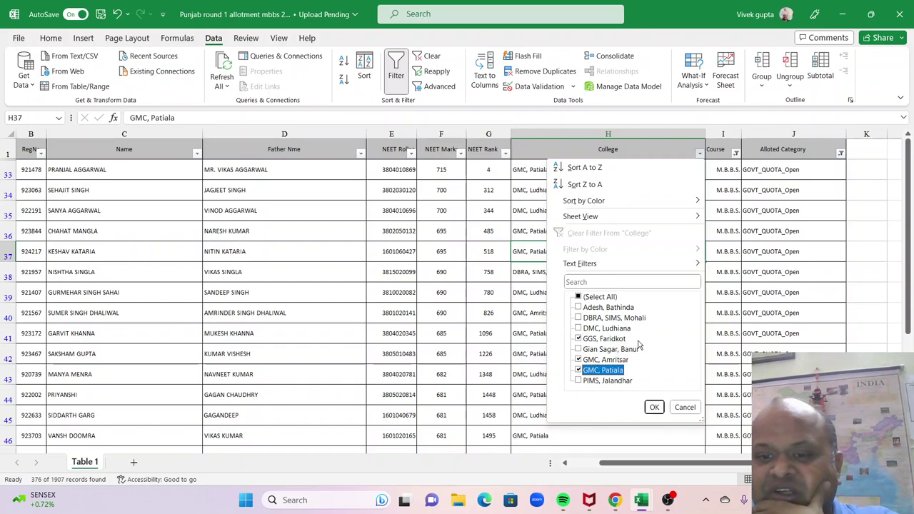
click(580, 318)
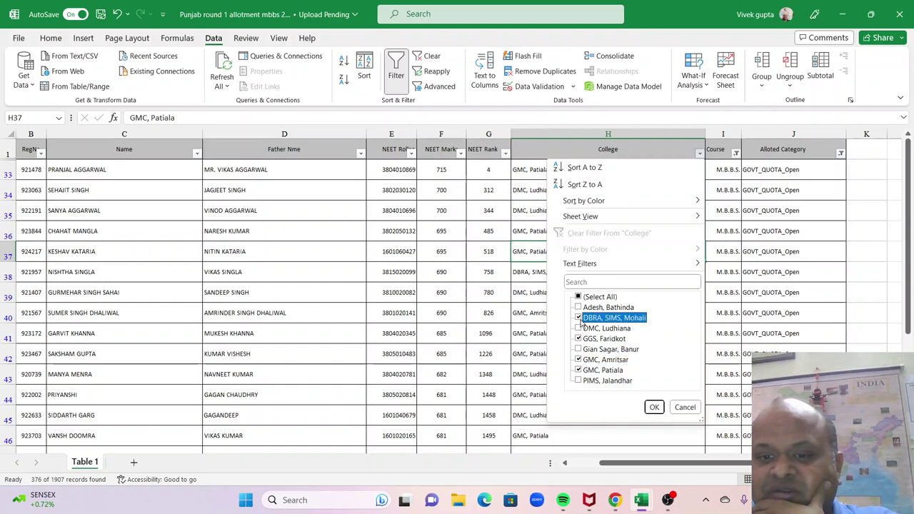
click(653, 408)
- Check the closing NEET ranks 23835 and 24140, then bring up the Himachal merit PDF
scroll(458, 296, down, 20)
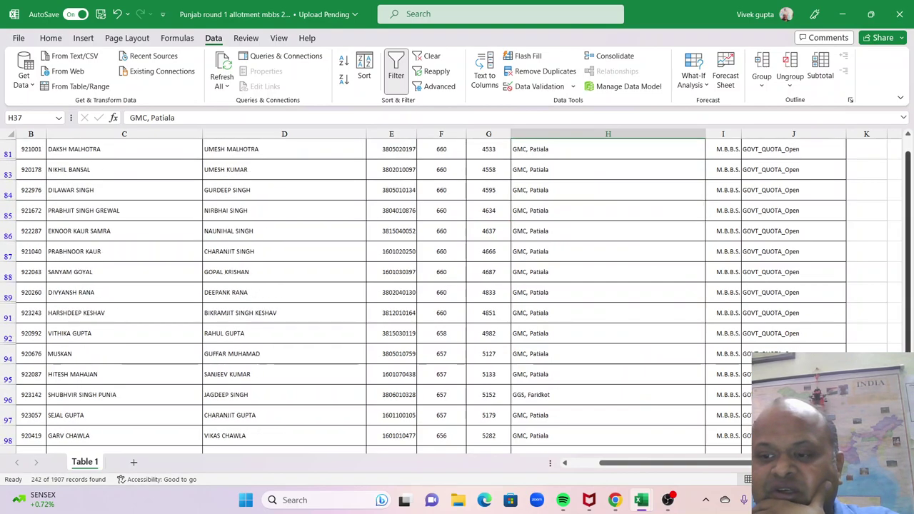
scroll(550, 397, down, 3)
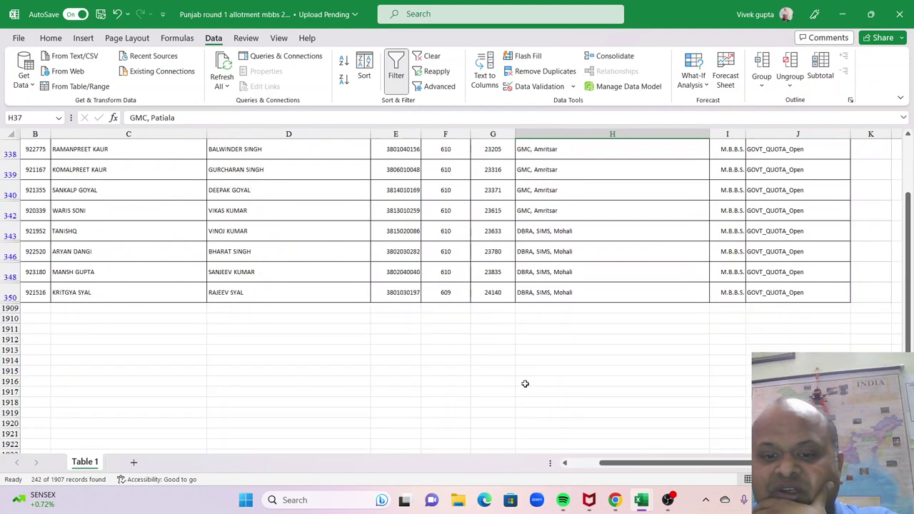
click(455, 308)
click(495, 275)
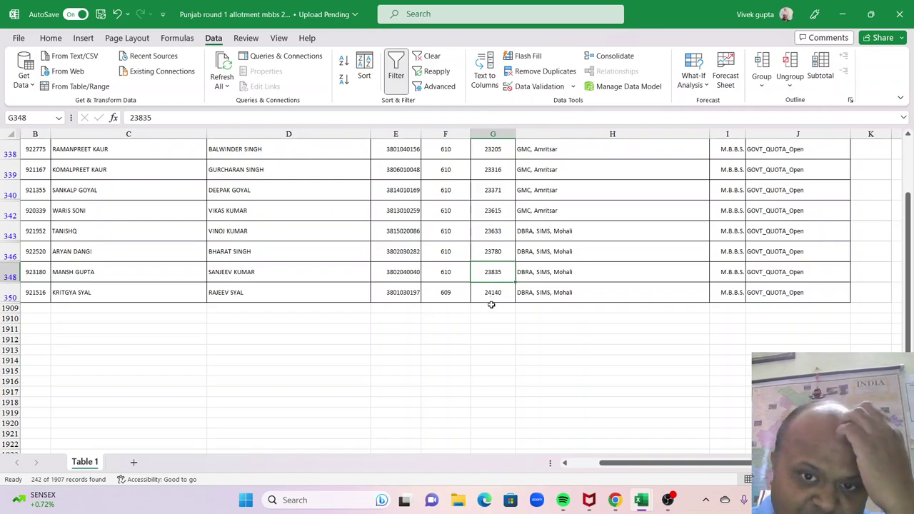
click(494, 308)
click(497, 295)
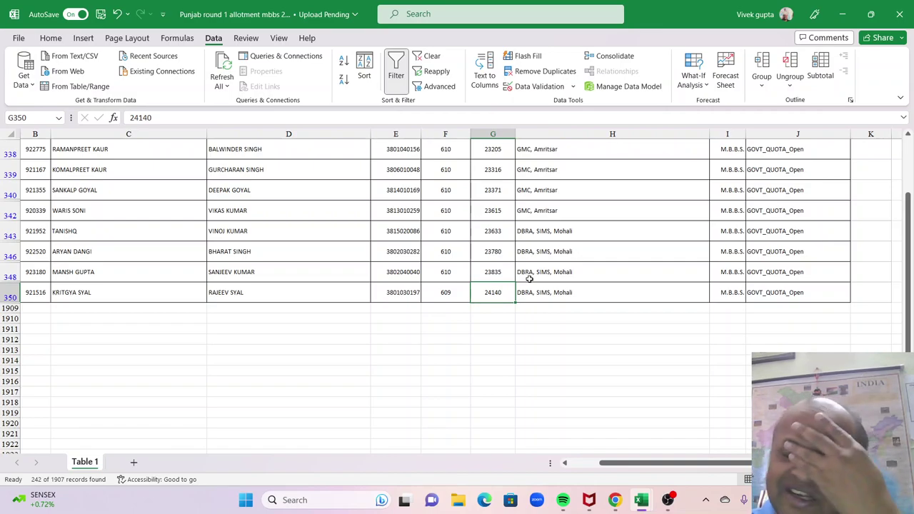
mouse_move(643, 504)
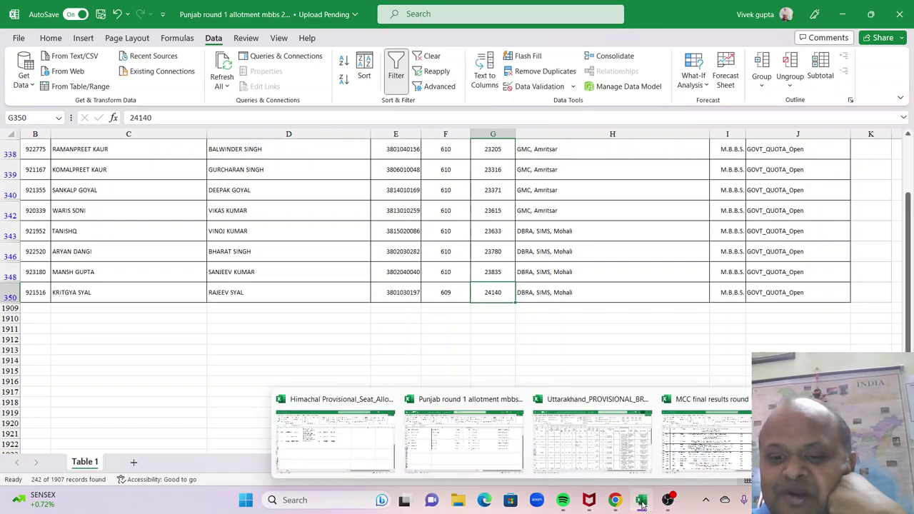
click(381, 453)
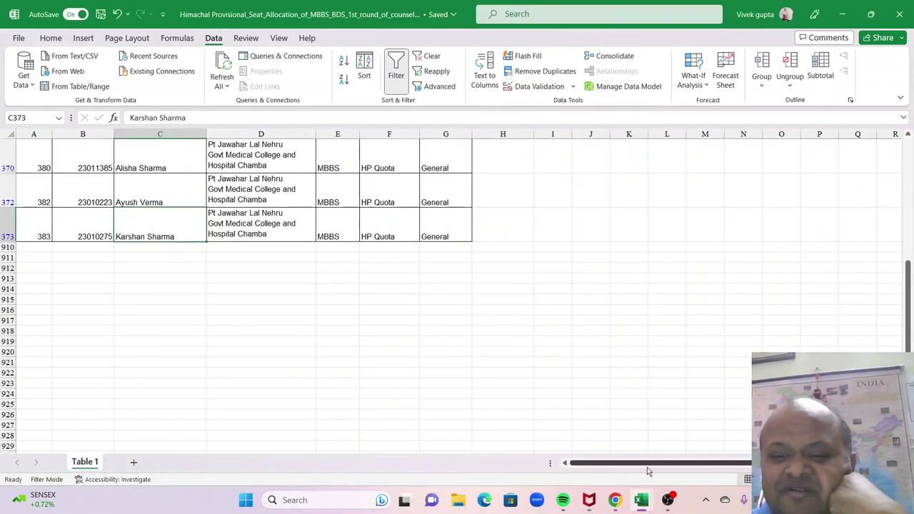
click(616, 501)
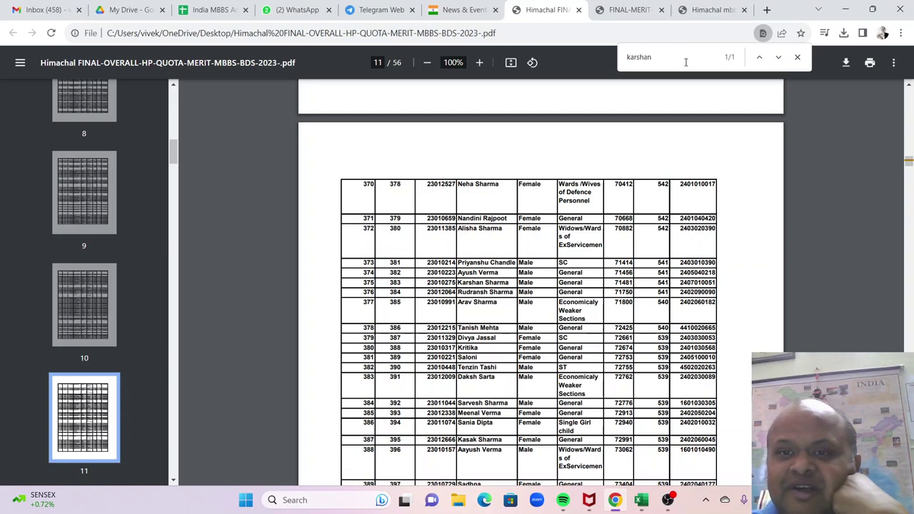
- Close the PDF name search on page 11 and return to the Himachal allocation workbook
click(797, 57)
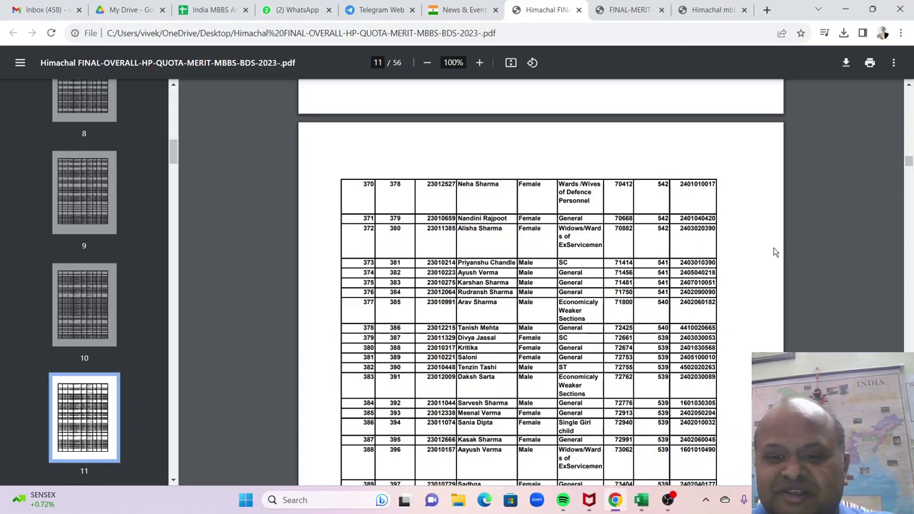
mouse_move(641, 500)
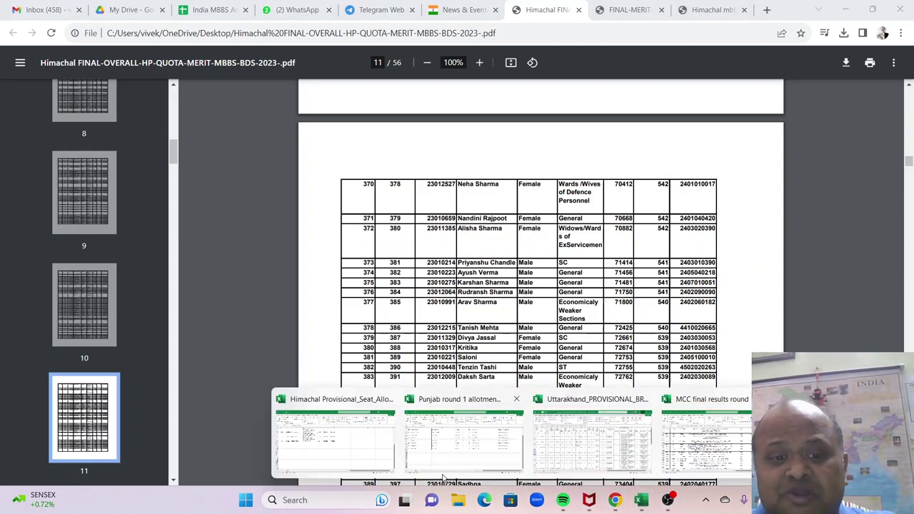
click(344, 441)
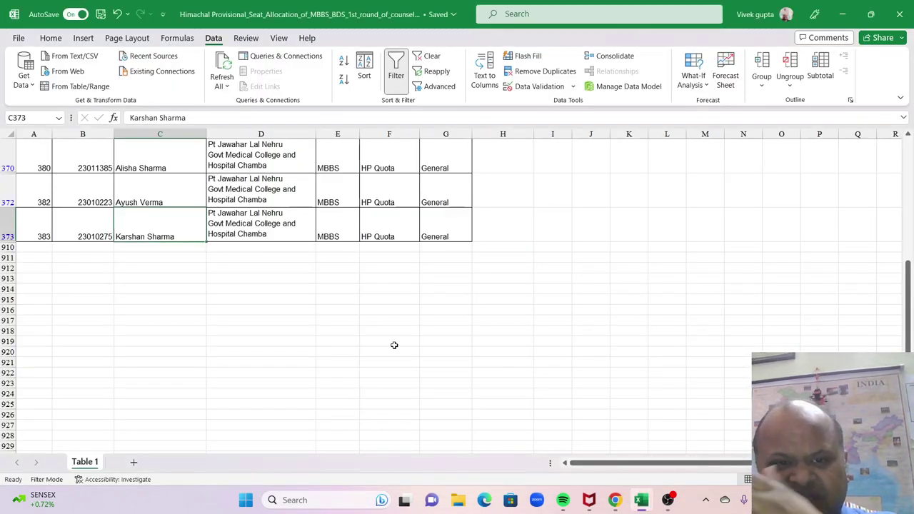
- Return to the top of the sheet and lift the Institute Name exclusion to show all institutes
scroll(681, 343, up, 5)
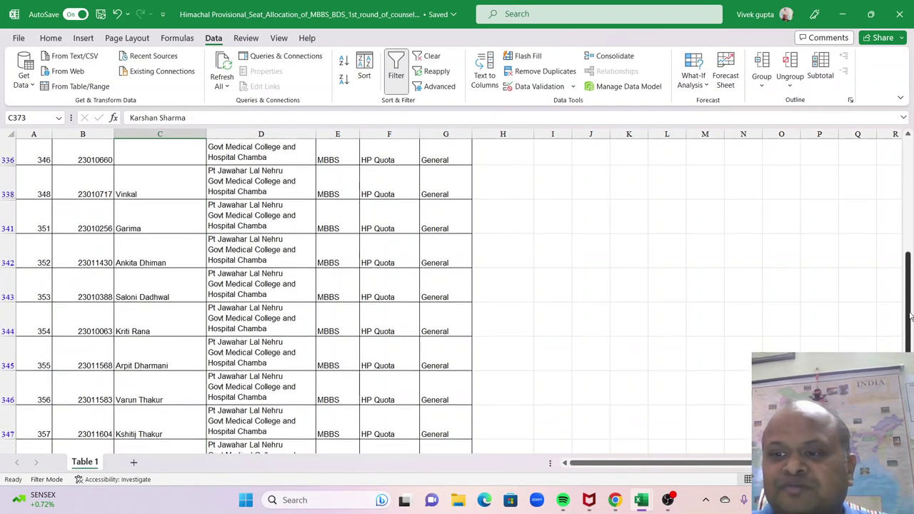
drag(909, 307, 899, 124)
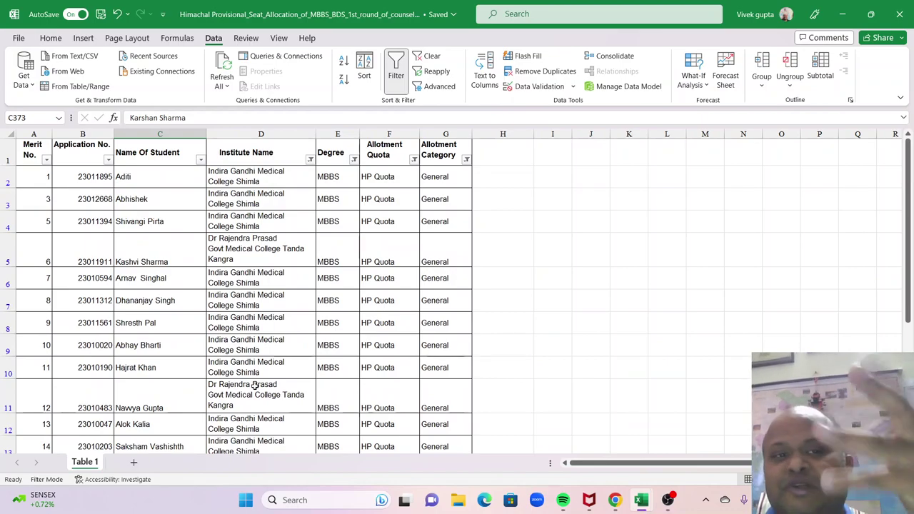
click(354, 160)
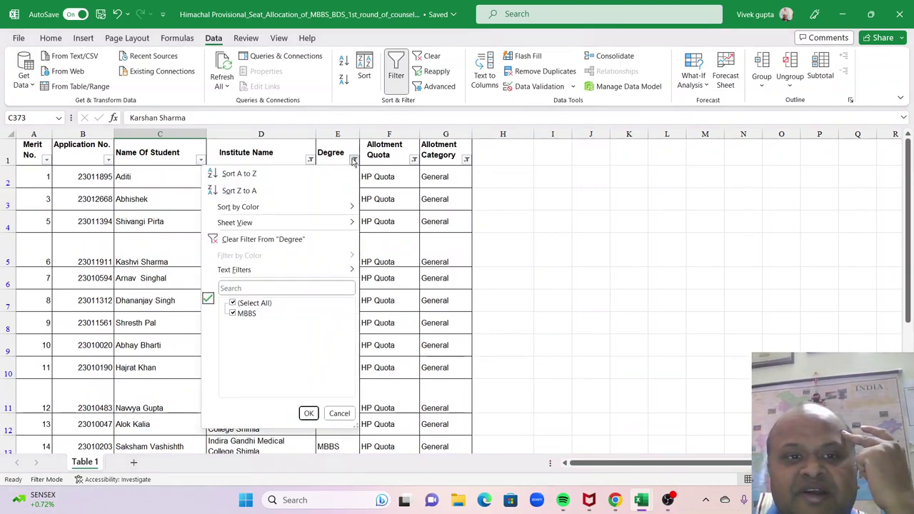
click(309, 414)
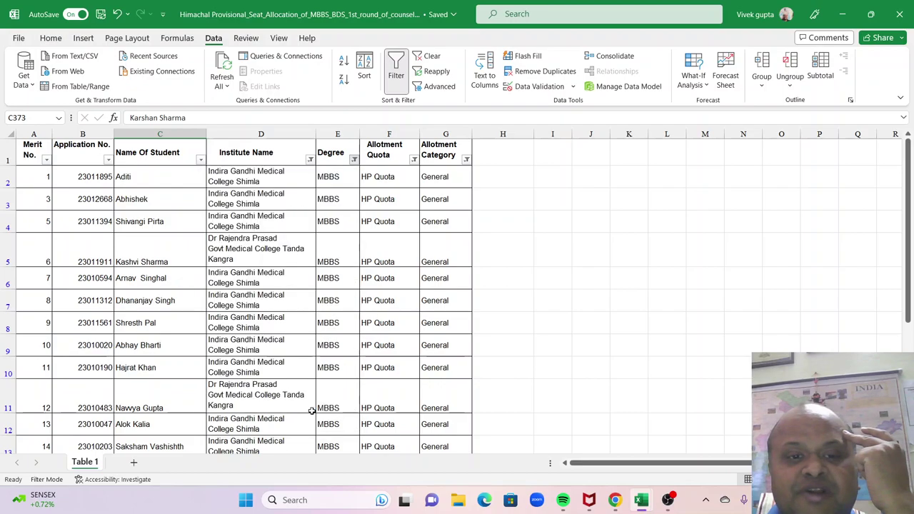
click(310, 160)
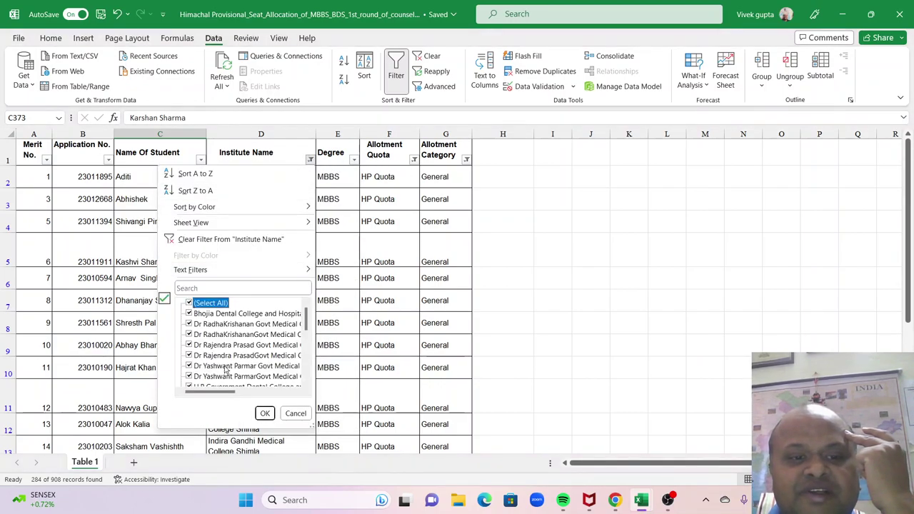
click(265, 414)
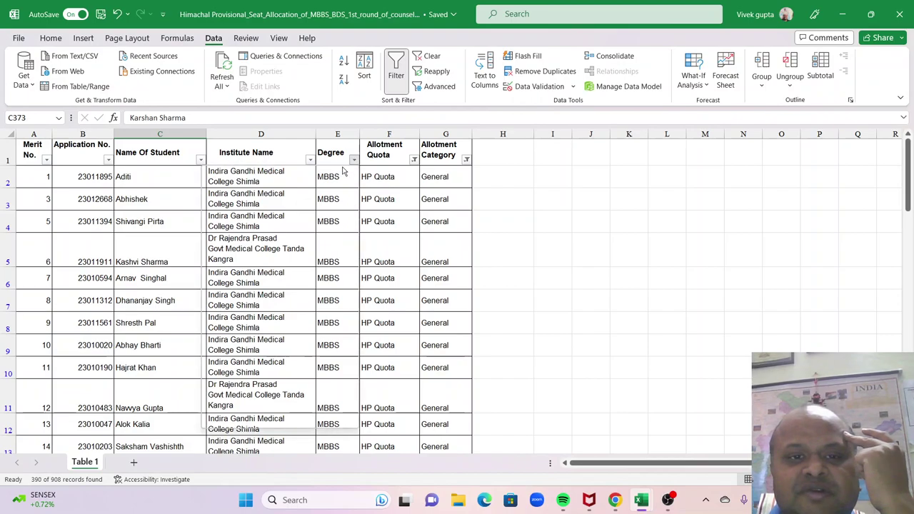
- Restrict the Degree filter to MBBS only
click(353, 160)
click(235, 315)
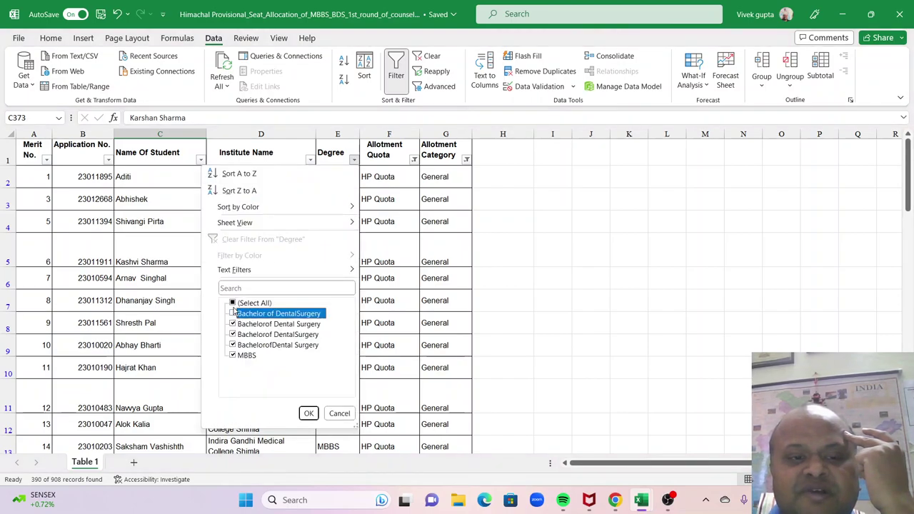
click(233, 303)
click(232, 303)
click(233, 356)
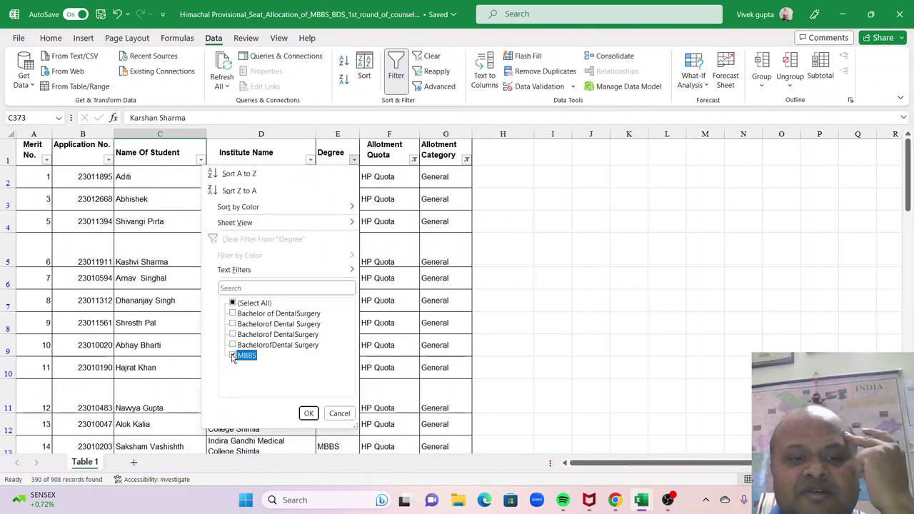
click(307, 413)
- Scroll through the 305 HP Quota General records, checking the last student, then return to the top
scroll(419, 367, down, 6)
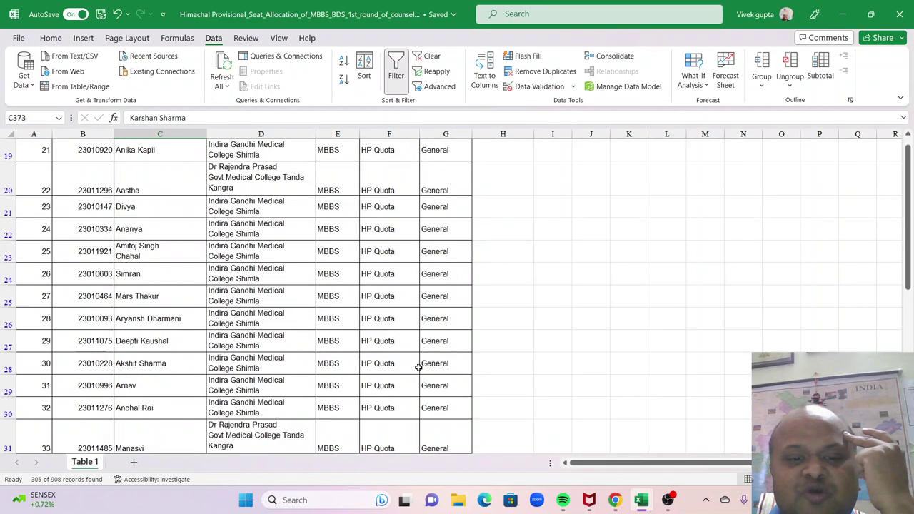
scroll(419, 367, down, 15)
drag(908, 229, 908, 325)
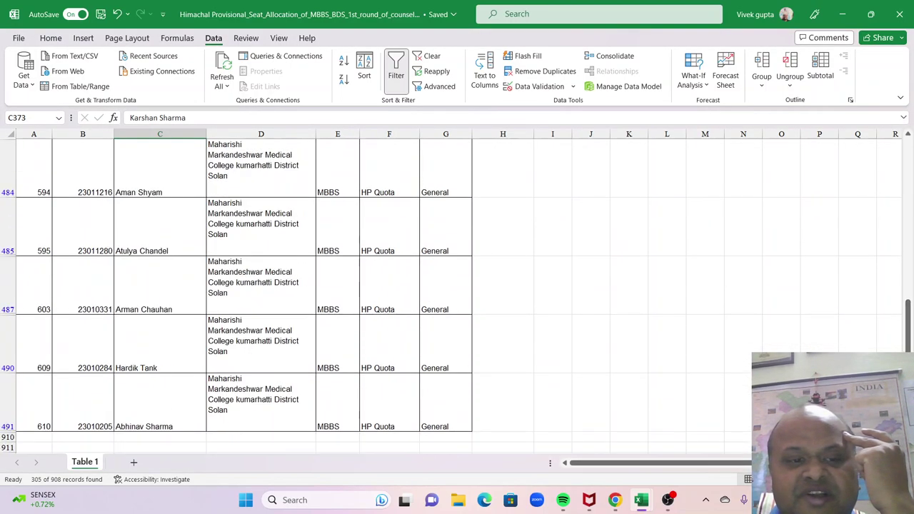
click(145, 407)
scroll(265, 406, down, 1)
scroll(266, 405, up, 2)
scroll(265, 405, up, 6)
drag(906, 303, 912, 125)
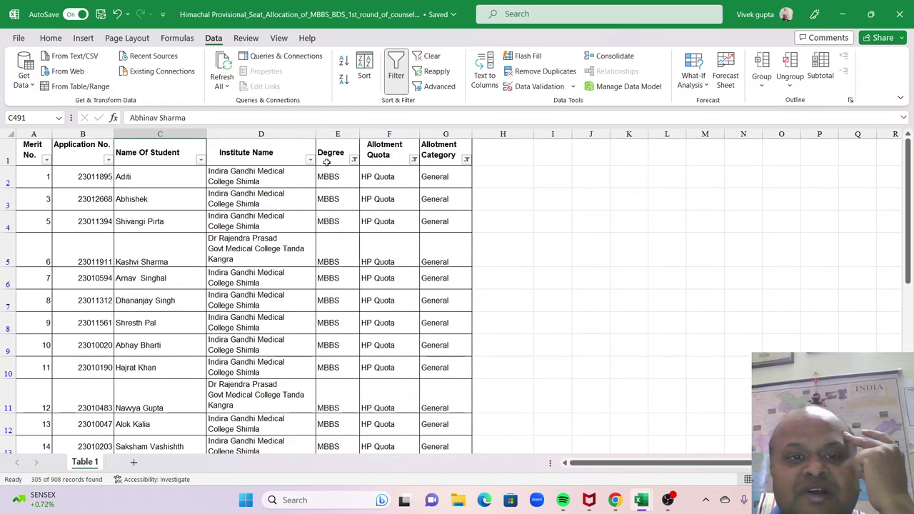
scroll(380, 265, down, 9)
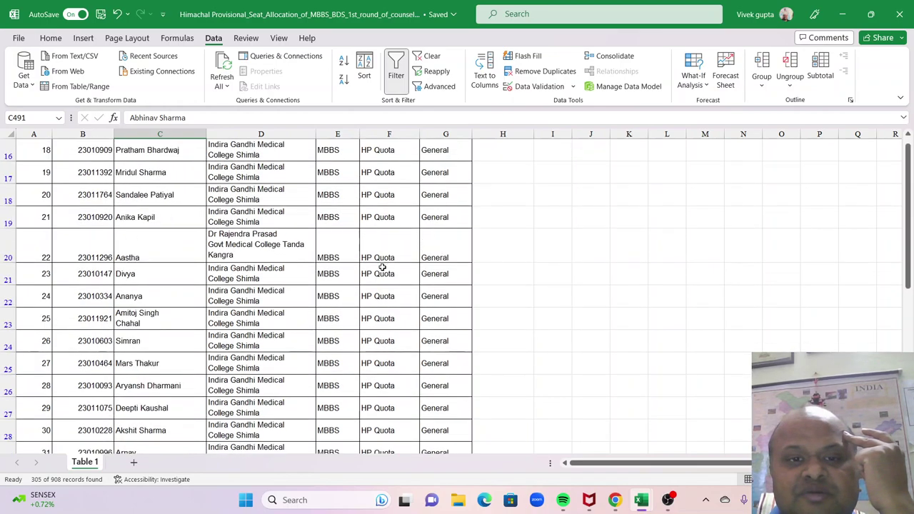
drag(910, 273, 910, 335)
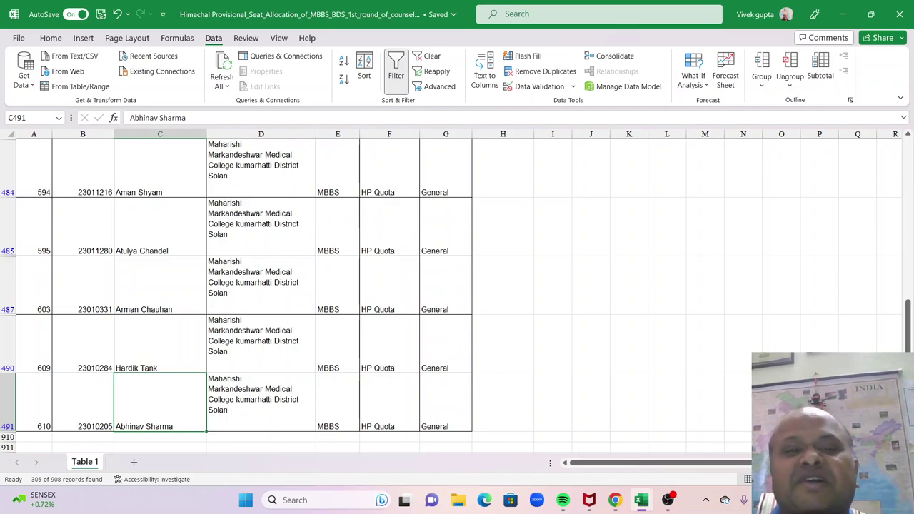
scroll(532, 429, up, 5)
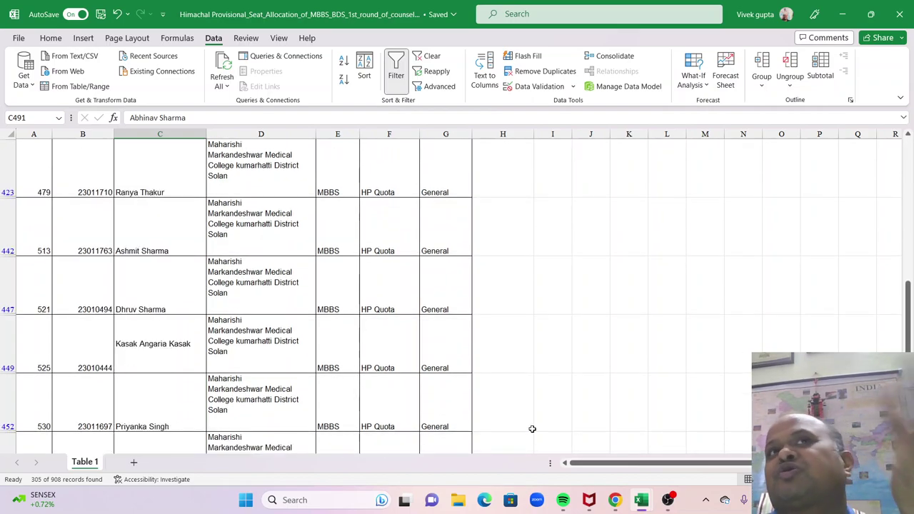
scroll(533, 429, up, 8)
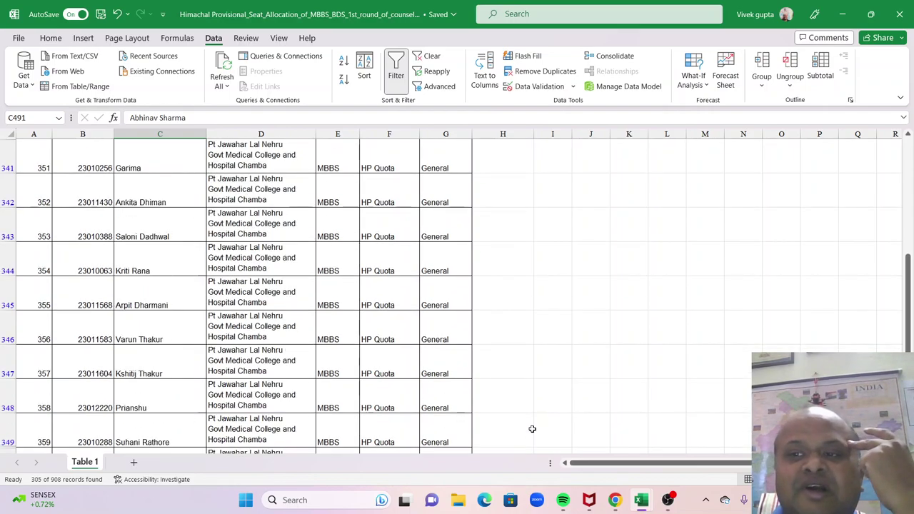
drag(902, 282, 907, 179)
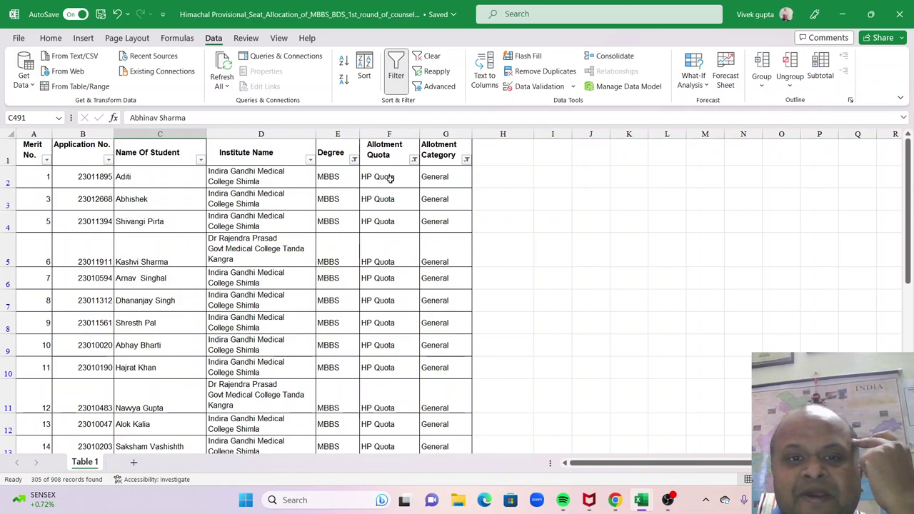
- Switch the Allotment Quota filter from HP Quota to Management Quota
click(414, 158)
click(292, 314)
click(292, 325)
click(368, 413)
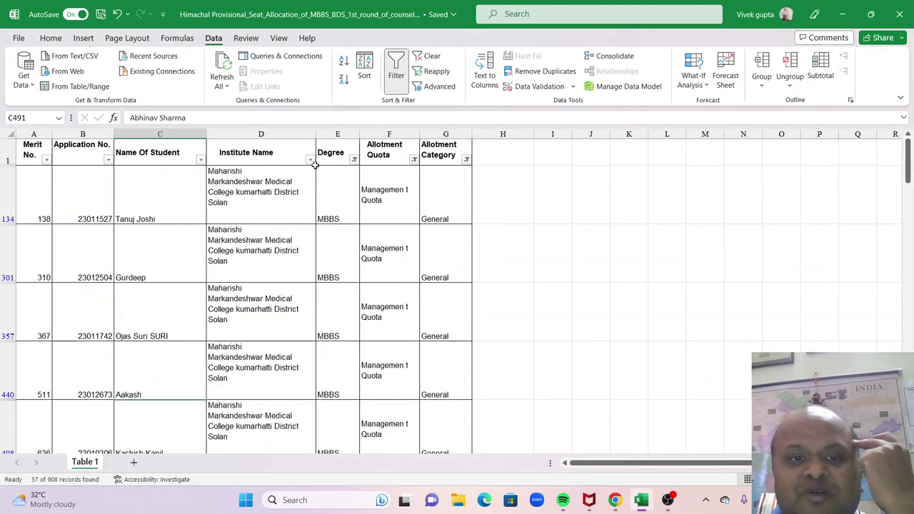
click(310, 159)
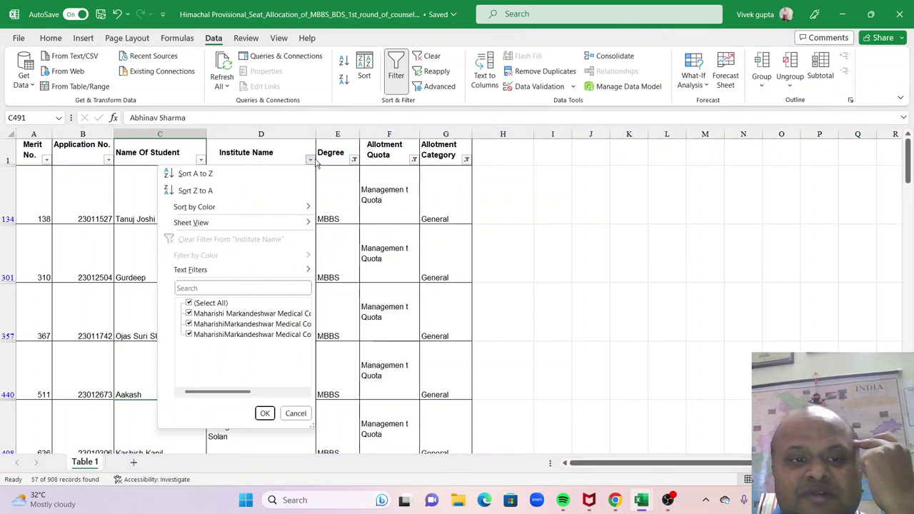
click(264, 415)
- Select the Allotment Category cells to confirm a count of 57 filtered rows
click(443, 274)
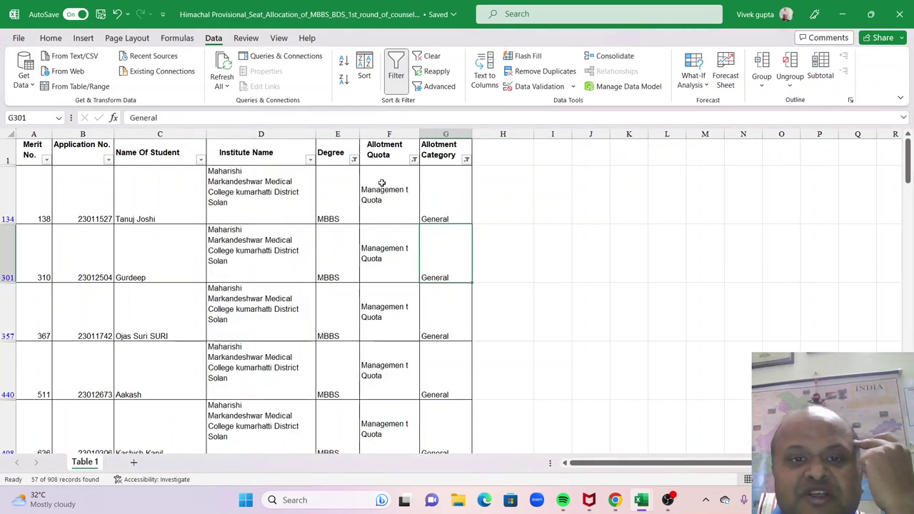
drag(427, 184, 427, 512)
drag(429, 511, 451, 426)
scroll(449, 385, down, 3)
scroll(449, 384, up, 3)
scroll(450, 385, down, 3)
scroll(449, 384, up, 8)
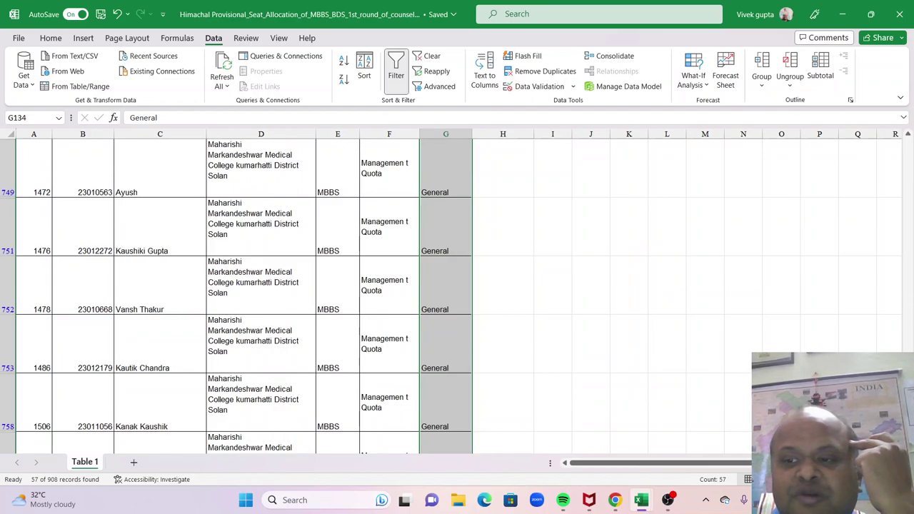
scroll(450, 384, up, 15)
click(473, 177)
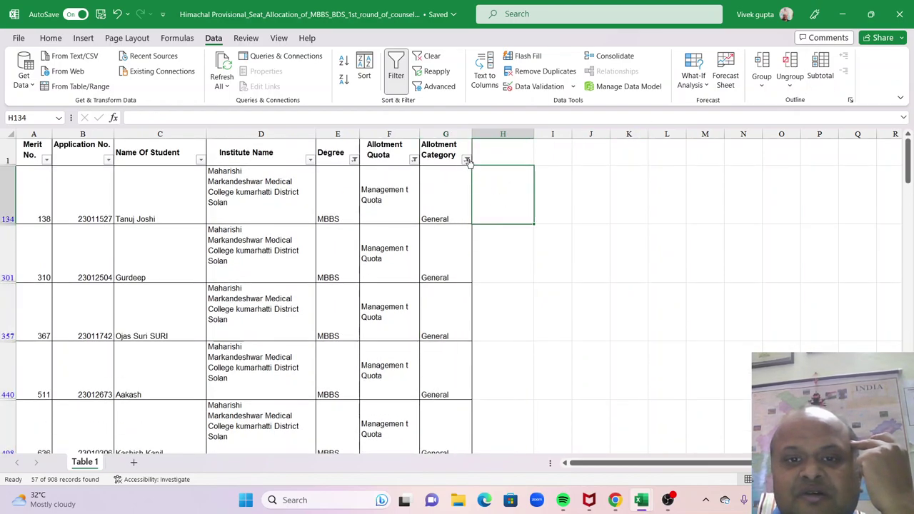
- Include General, OBC, SC and ST in the Allotment Category filter
click(466, 159)
click(346, 316)
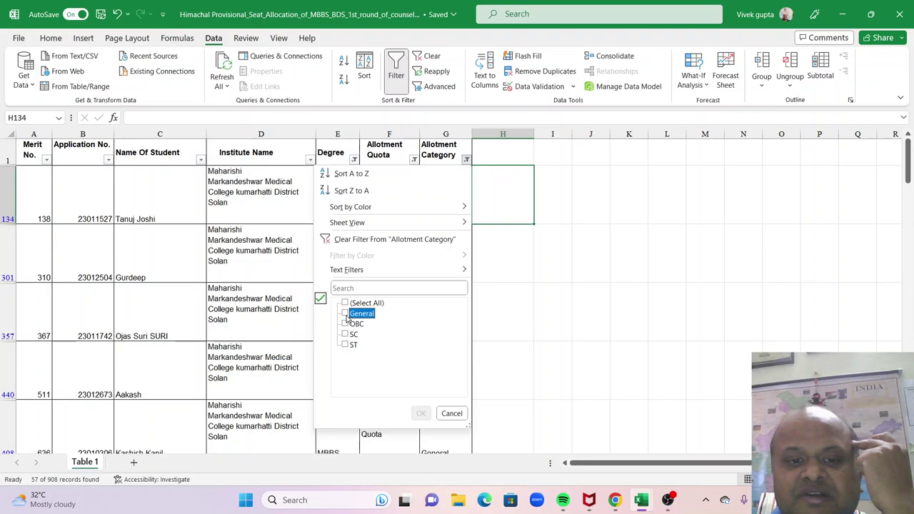
click(346, 314)
click(345, 324)
click(346, 335)
click(346, 346)
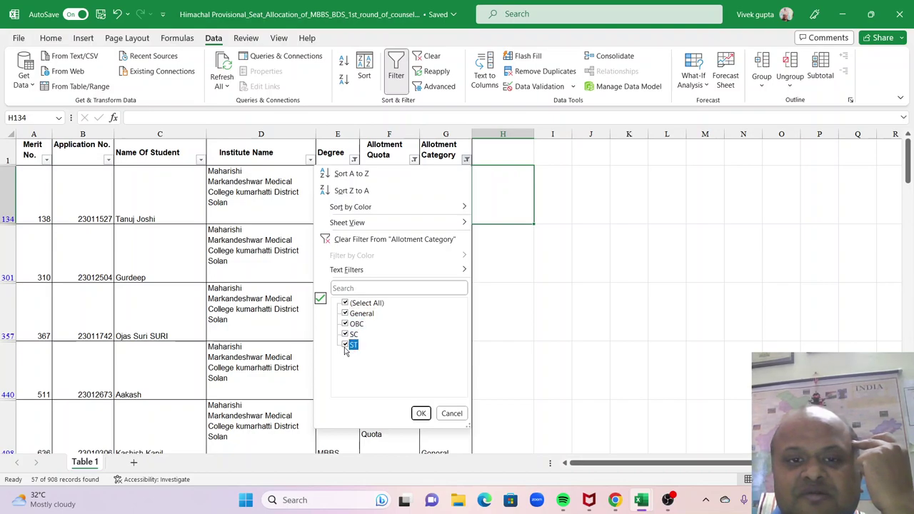
click(421, 413)
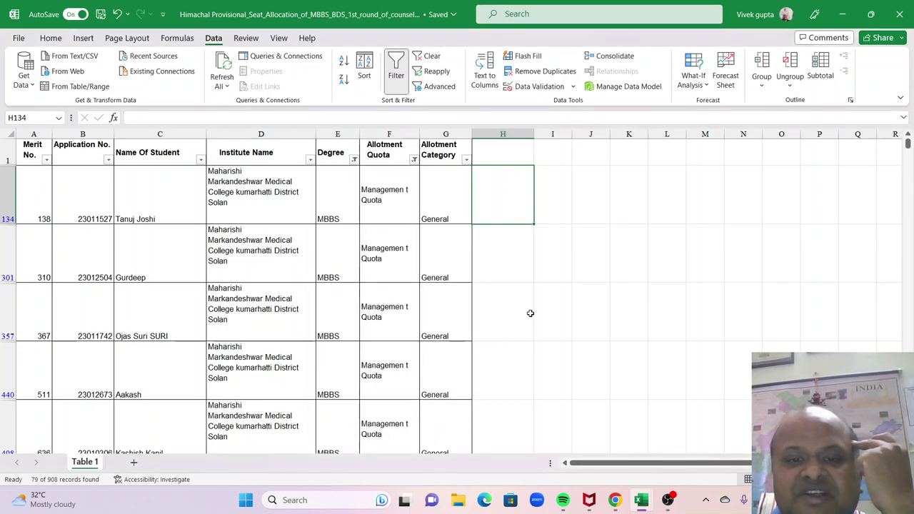
- Scroll through the 79 Management Quota records spanning General, OBC and SC
scroll(393, 321, down, 3)
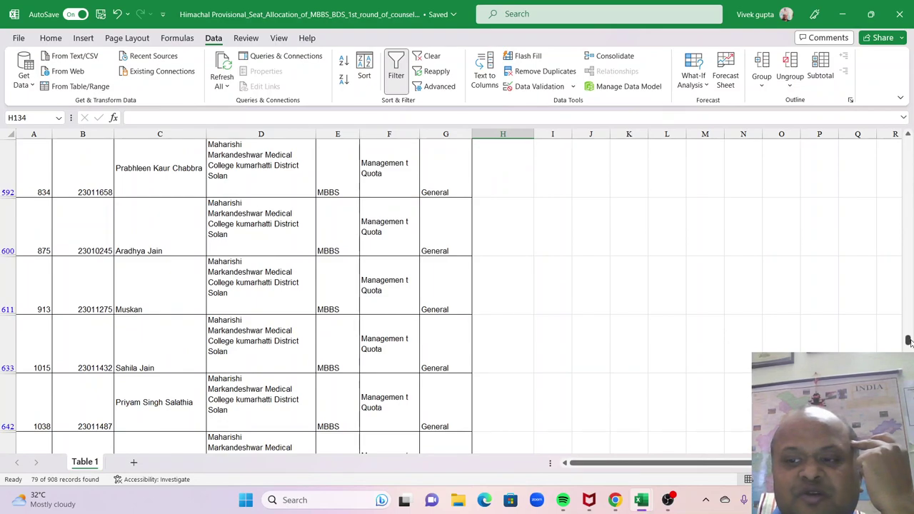
drag(908, 341, 909, 442)
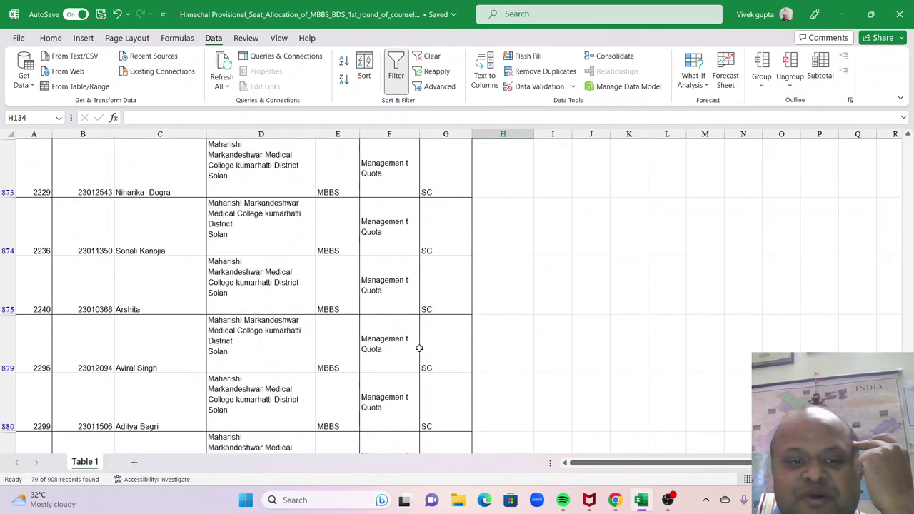
scroll(420, 347, up, 1)
scroll(420, 347, up, 1)
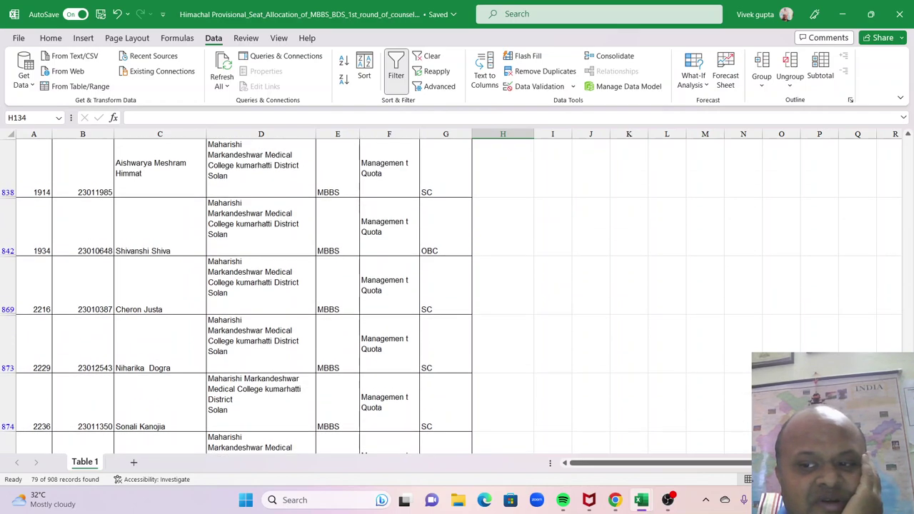
scroll(420, 347, up, 3)
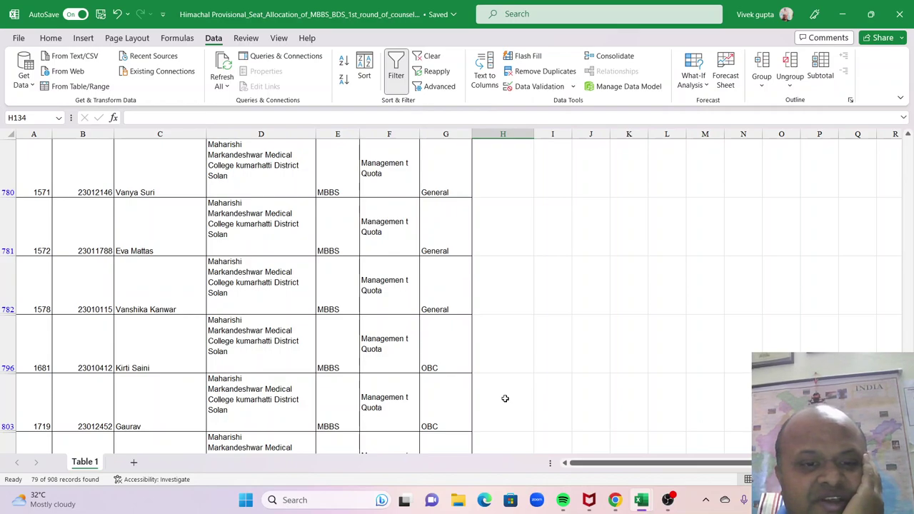
scroll(505, 398, up, 3)
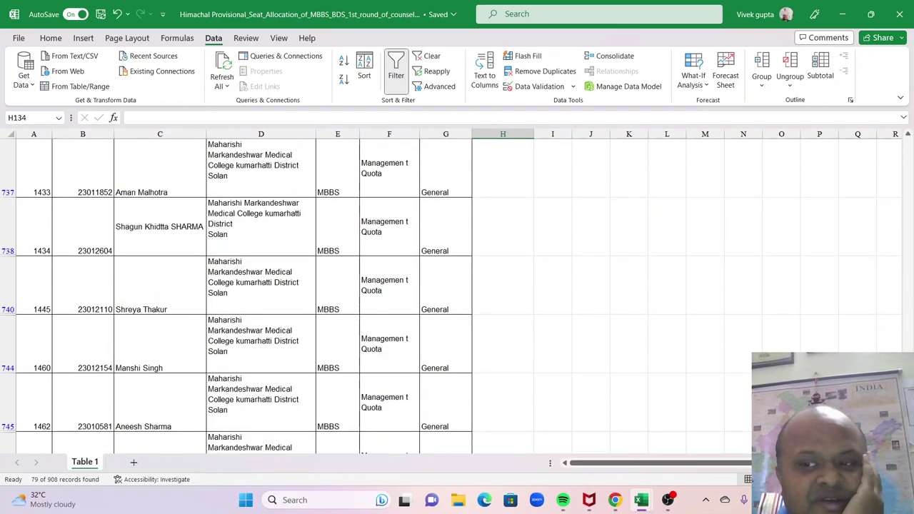
scroll(403, 405, down, 5)
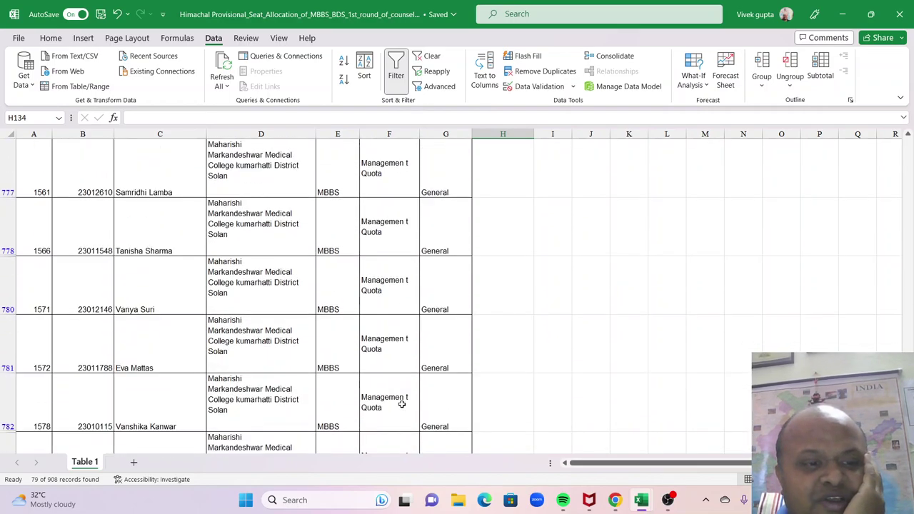
scroll(403, 405, down, 6)
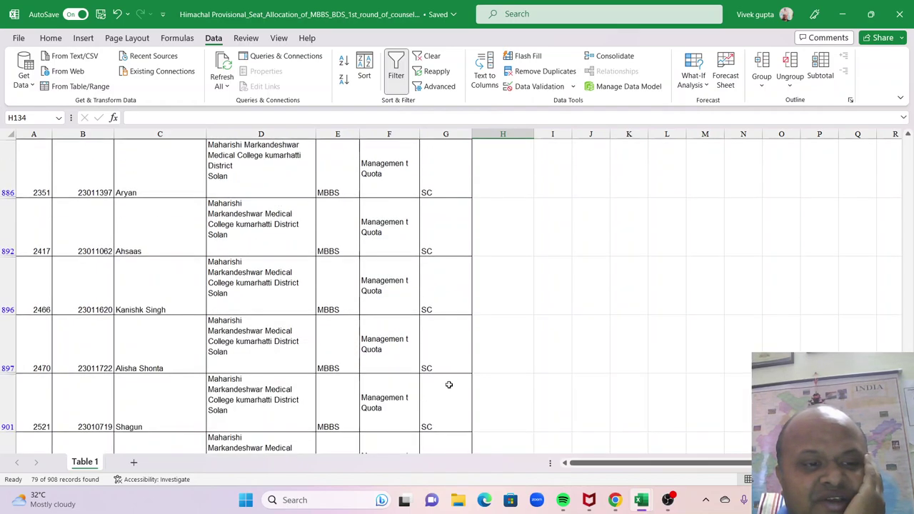
- Exclude OBC, SC and ST from Allotment Category, leaving General only (57 records)
scroll(448, 385, down, 2)
scroll(476, 180, up, 15)
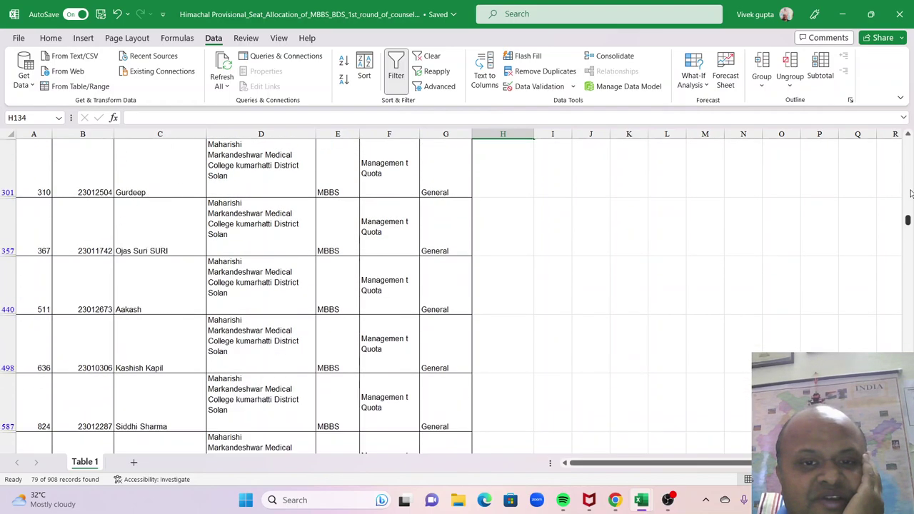
click(466, 160)
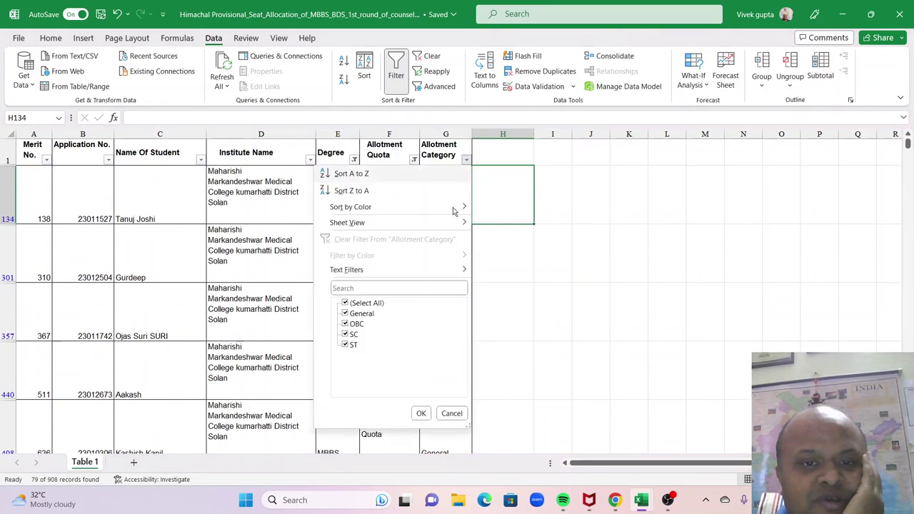
click(346, 323)
click(346, 335)
click(345, 344)
click(421, 413)
- Check the last row's merit number, then select the first listed student at merit 138
scroll(417, 351, down, 6)
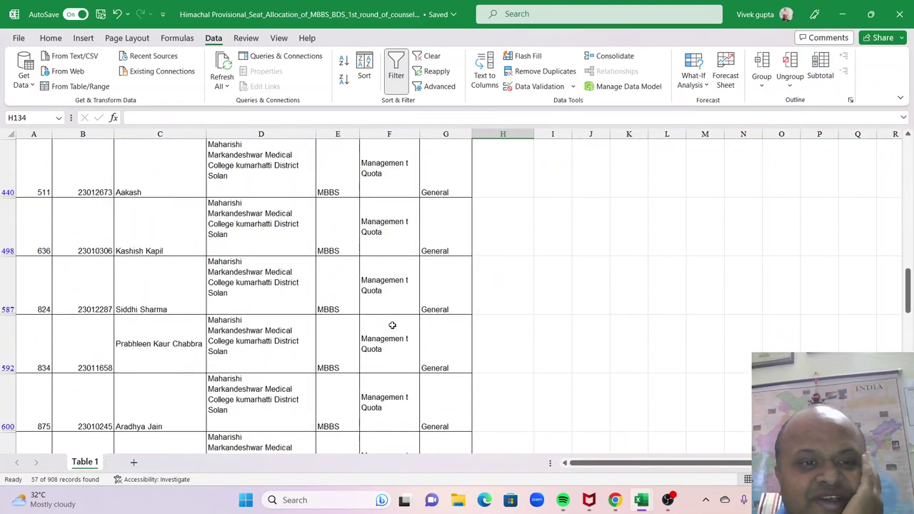
scroll(417, 297, down, 1)
scroll(451, 298, down, 7)
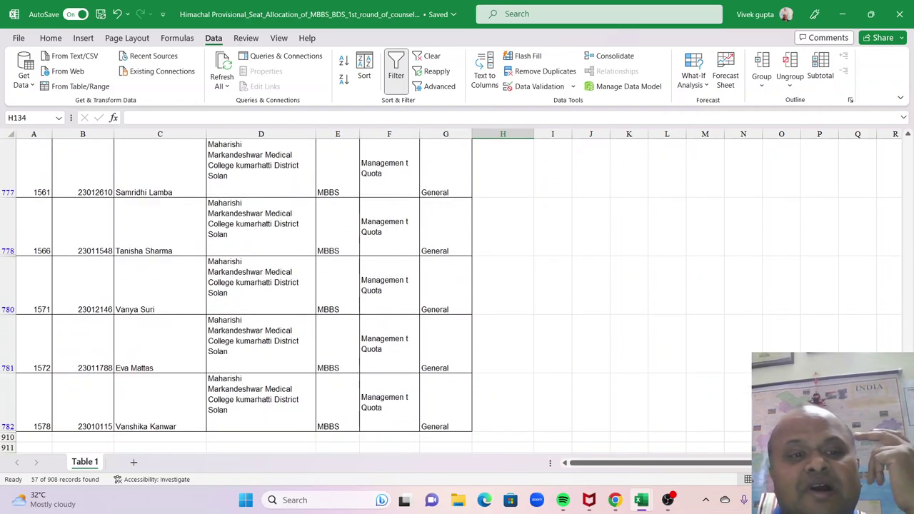
scroll(271, 379, down, 2)
scroll(269, 378, up, 3)
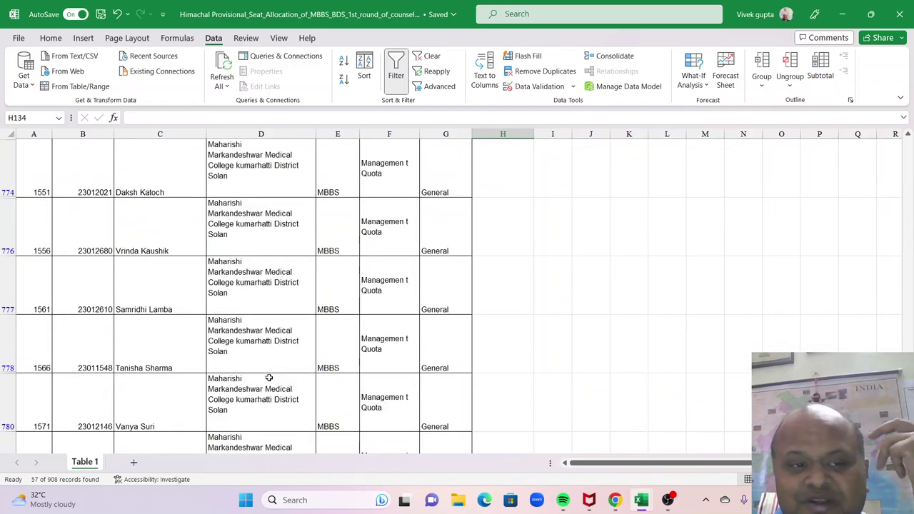
scroll(269, 378, down, 2)
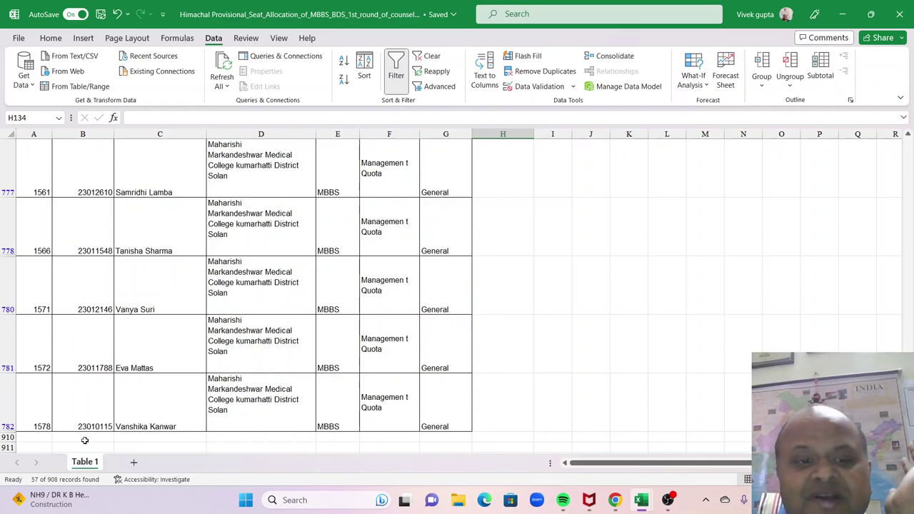
click(46, 400)
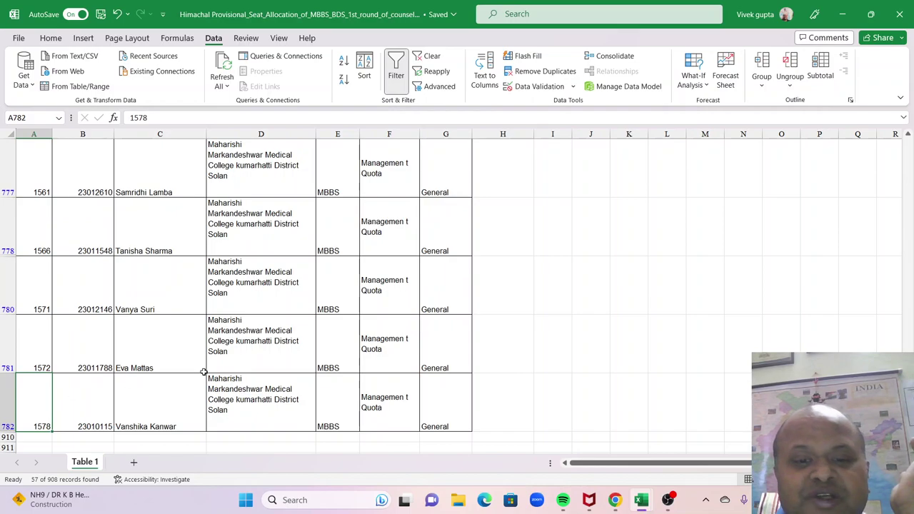
scroll(509, 358, up, 10)
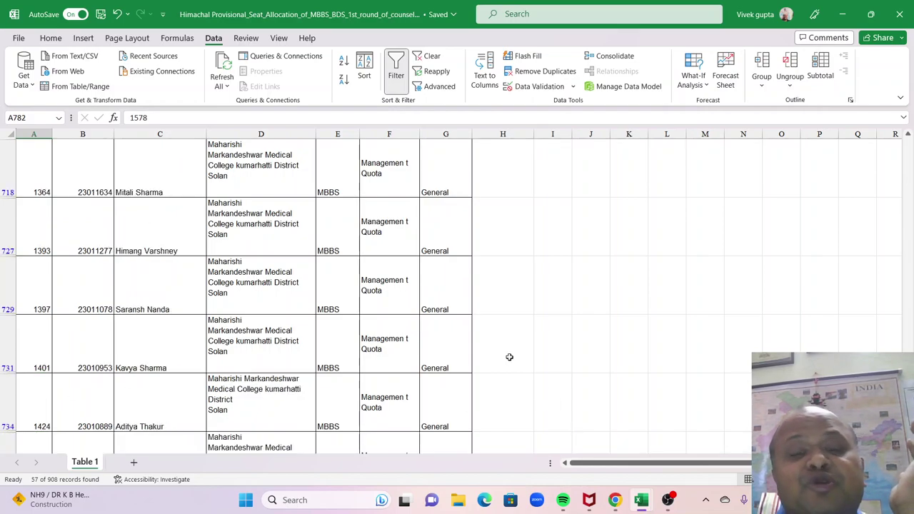
scroll(315, 232, up, 3)
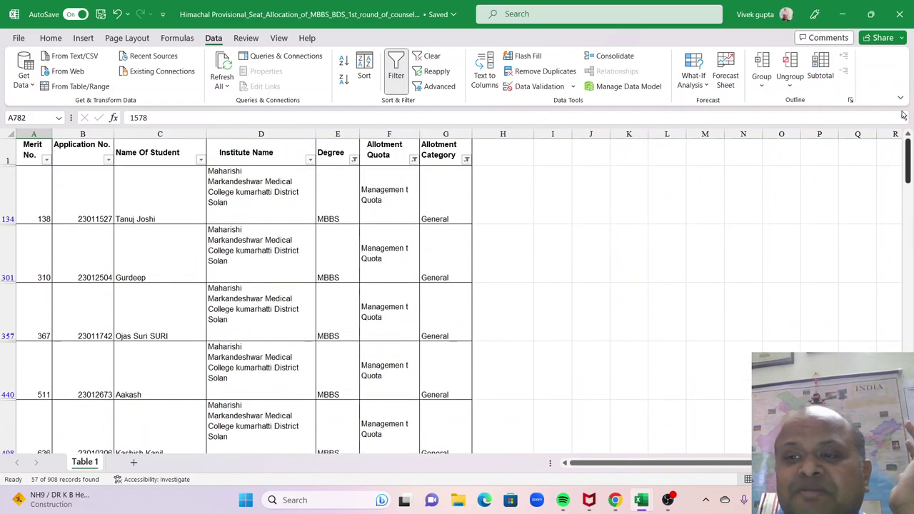
click(148, 221)
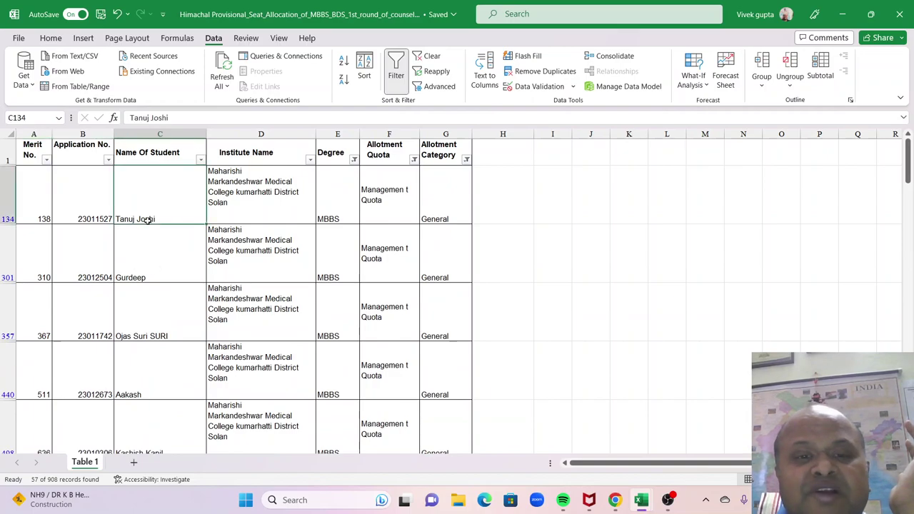
- Open the management quota merit PDF, check its first entry at merit 138, then return to Excel
click(615, 501)
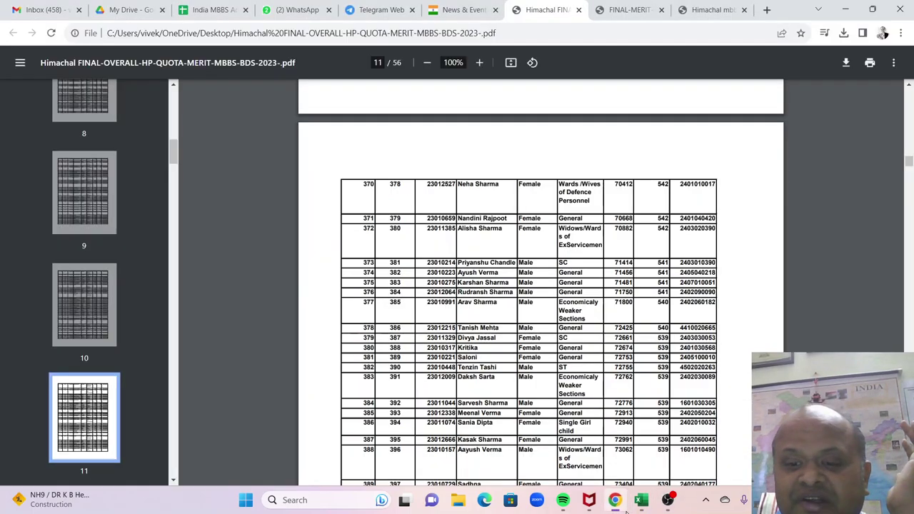
scroll(613, 446, up, 3)
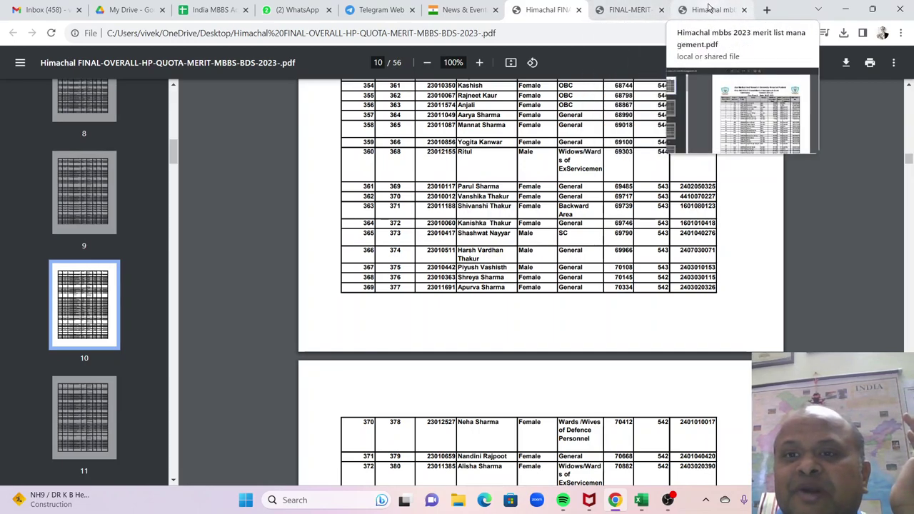
click(709, 9)
drag(571, 216, 635, 221)
click(635, 221)
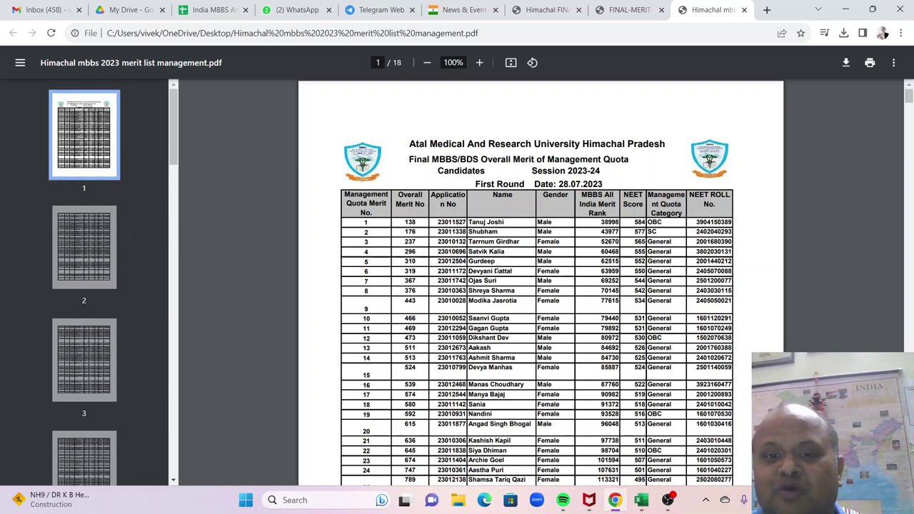
mouse_move(641, 500)
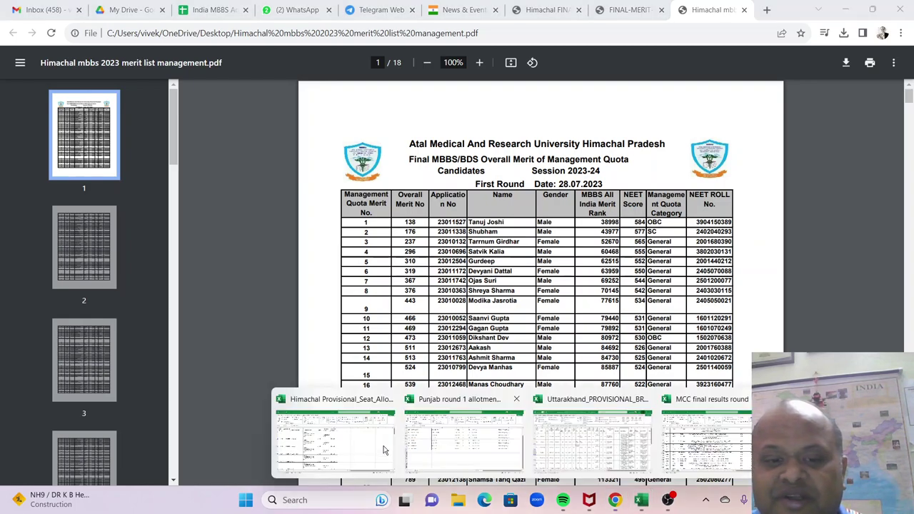
click(333, 428)
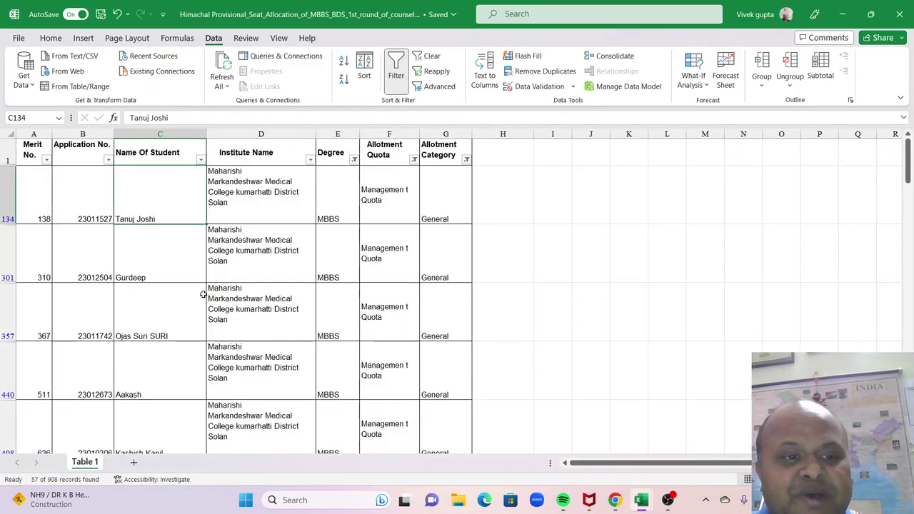
- Compare the second allotted student's row against the matching entries in the management merit PDF
click(175, 263)
mouse_move(642, 504)
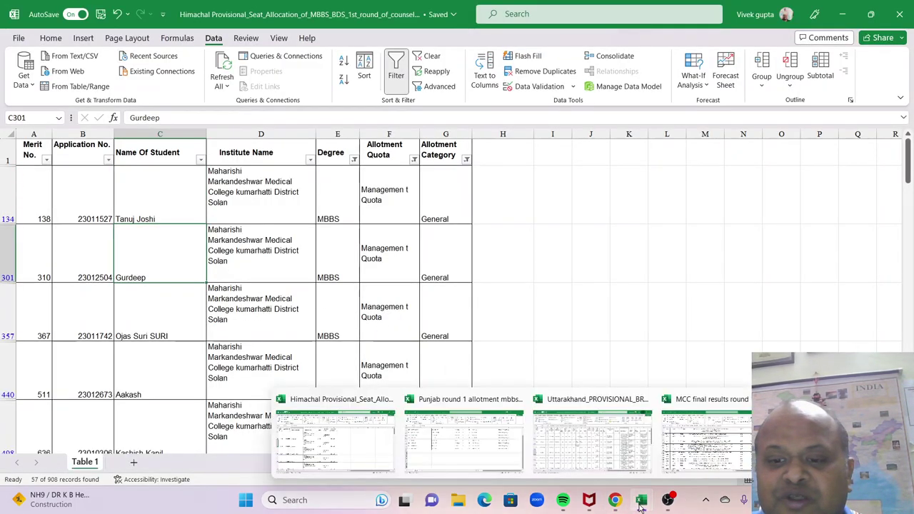
click(616, 502)
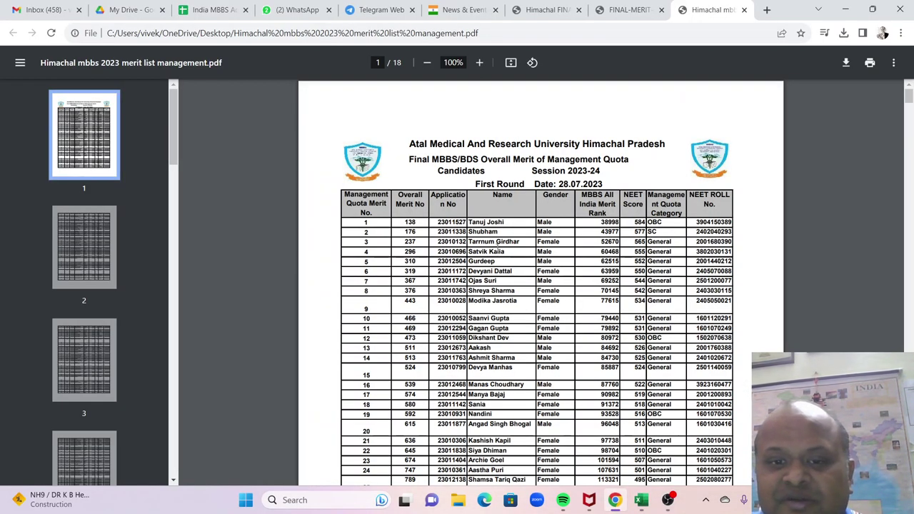
drag(494, 262, 663, 271)
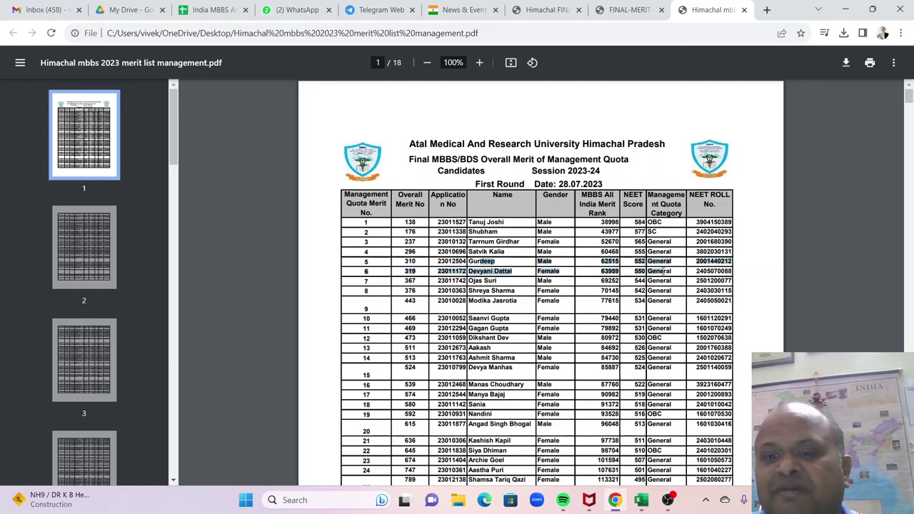
click(664, 271)
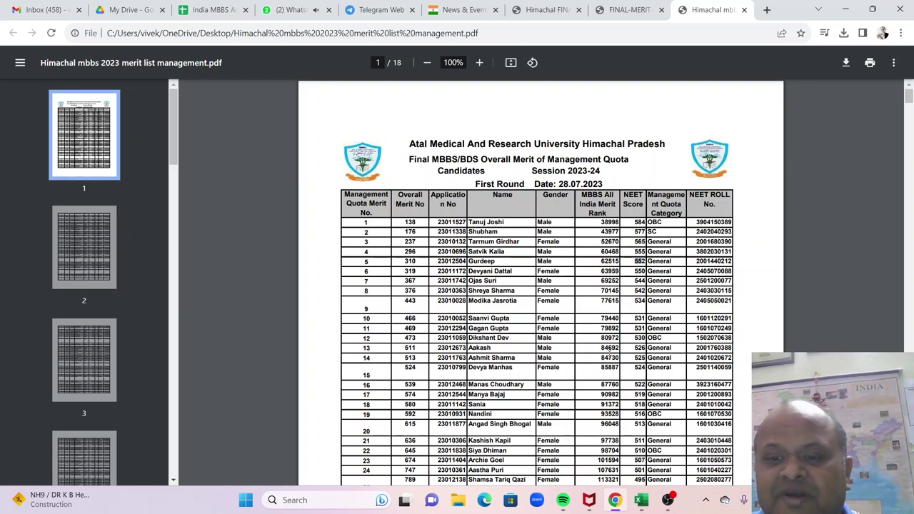
- Back in the workbook, find the last allotted General Management Quota student at merit 1578
mouse_move(641, 500)
click(331, 441)
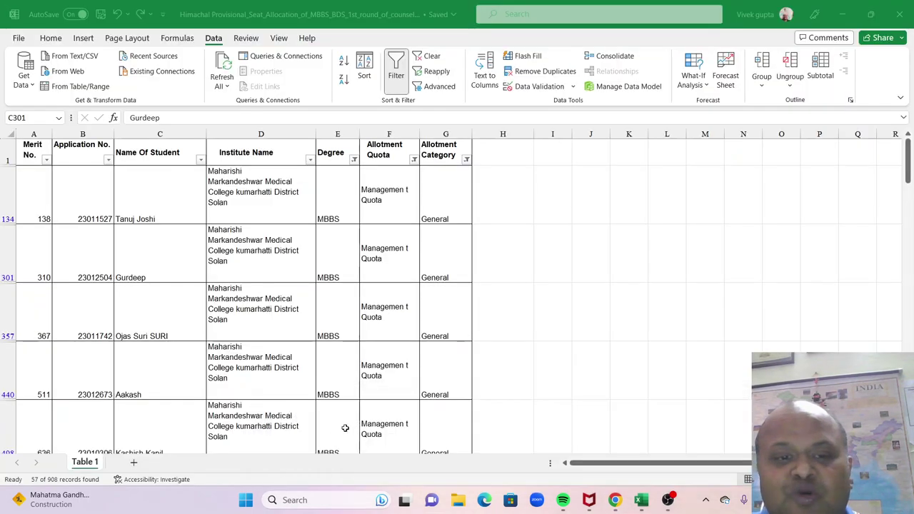
click(182, 308)
scroll(182, 310, down, 6)
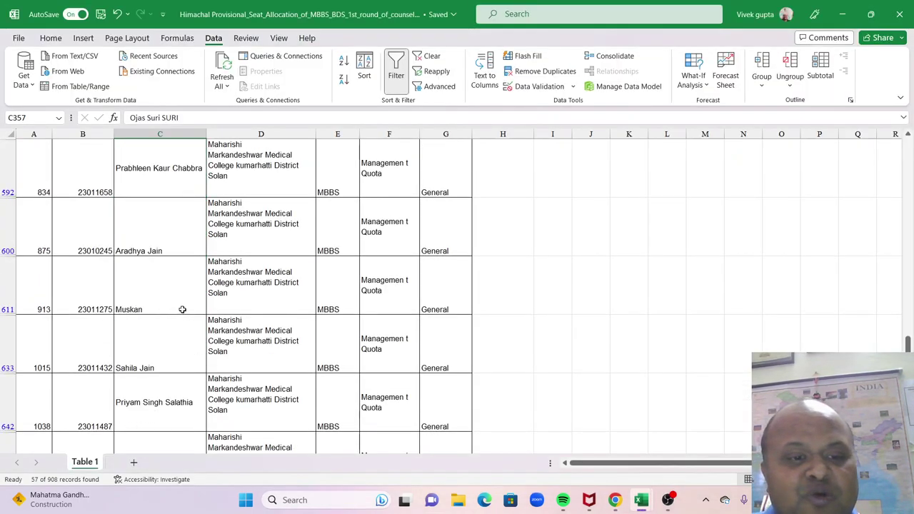
scroll(182, 309, down, 6)
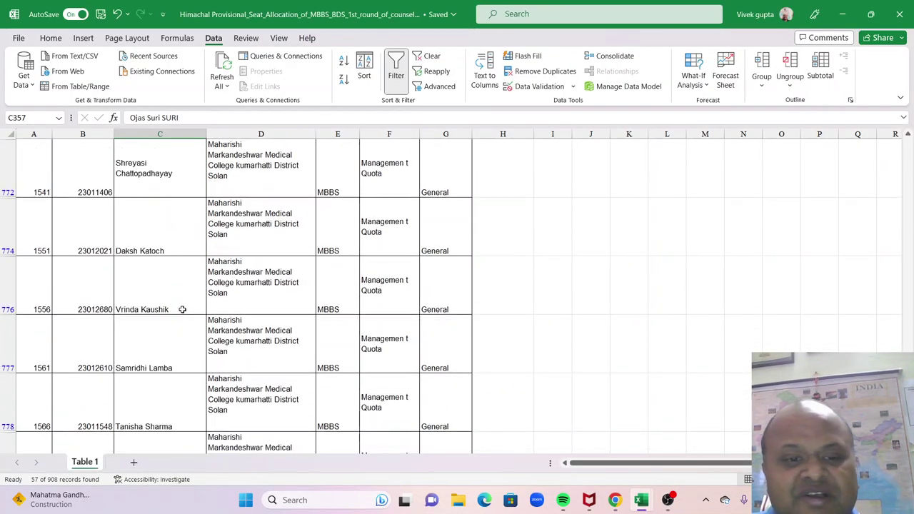
scroll(183, 309, down, 2)
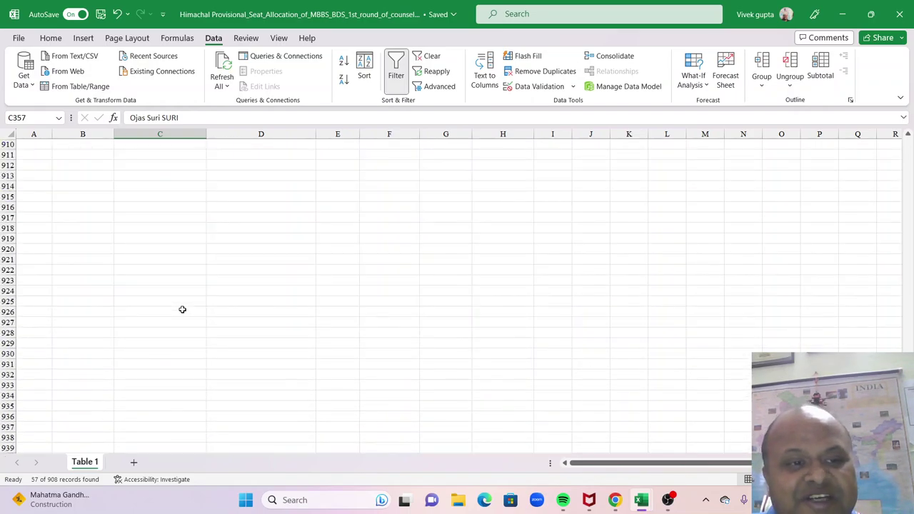
scroll(182, 309, up, 1)
click(184, 184)
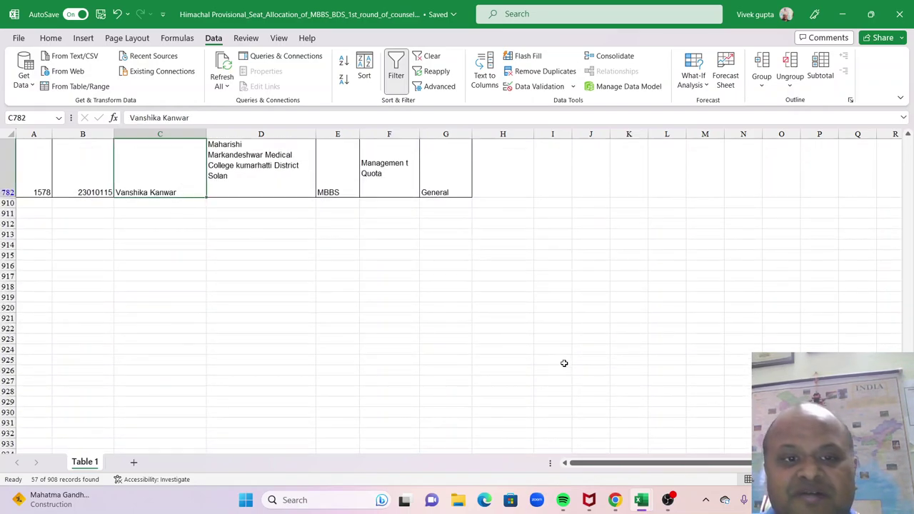
- Search the merit PDF for the last student's name, confirming NEET score 381 on page 4
click(616, 500)
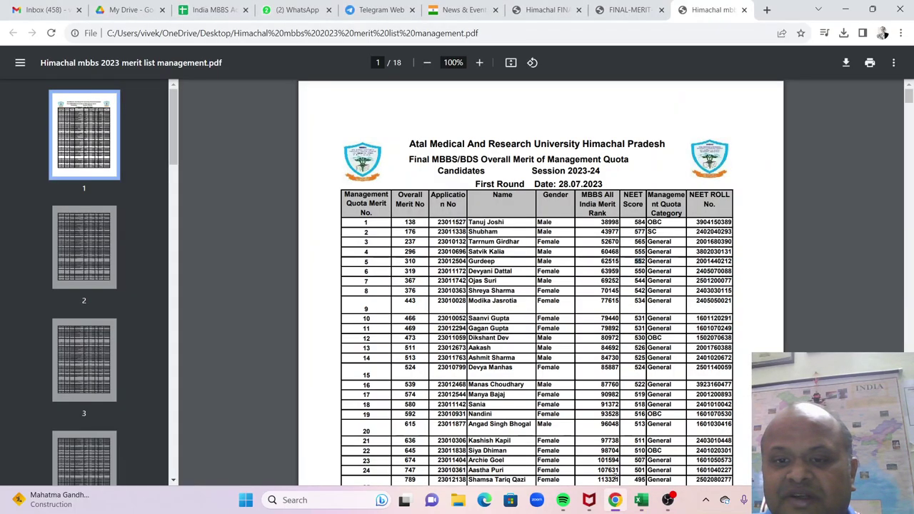
key(ctrl+f)
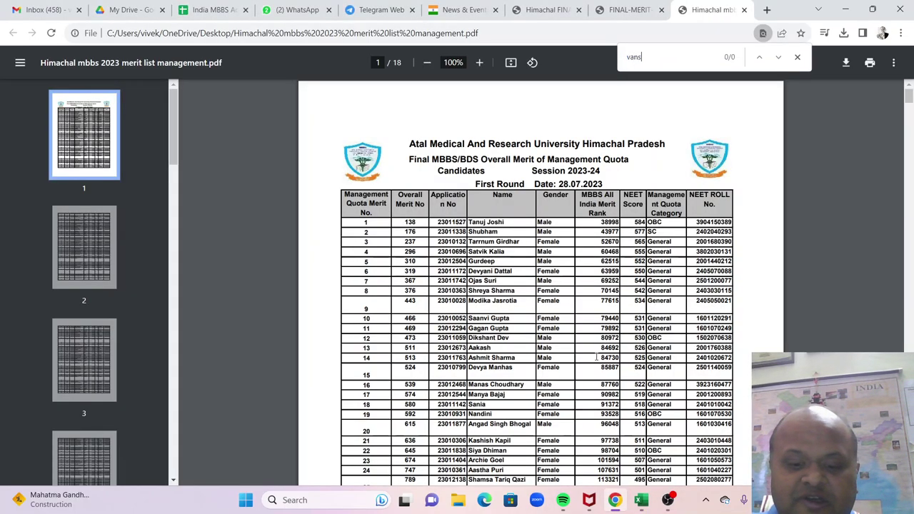
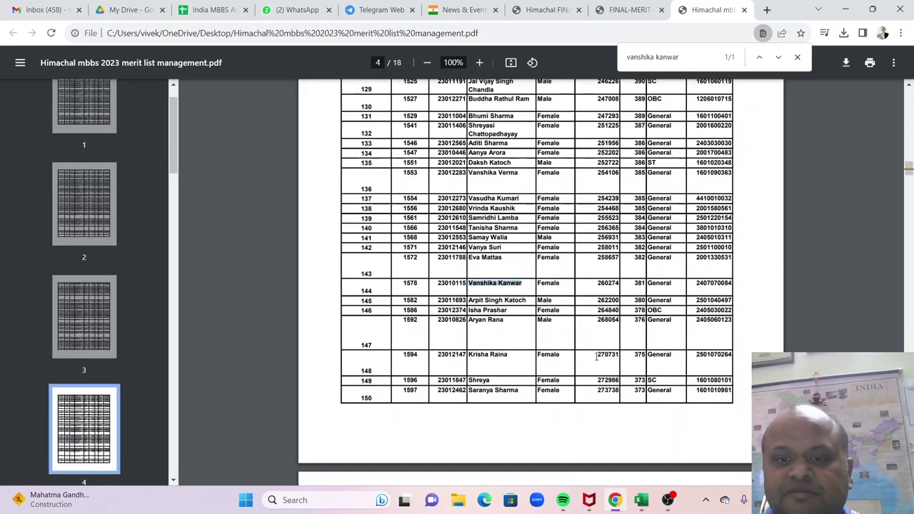
click(800, 57)
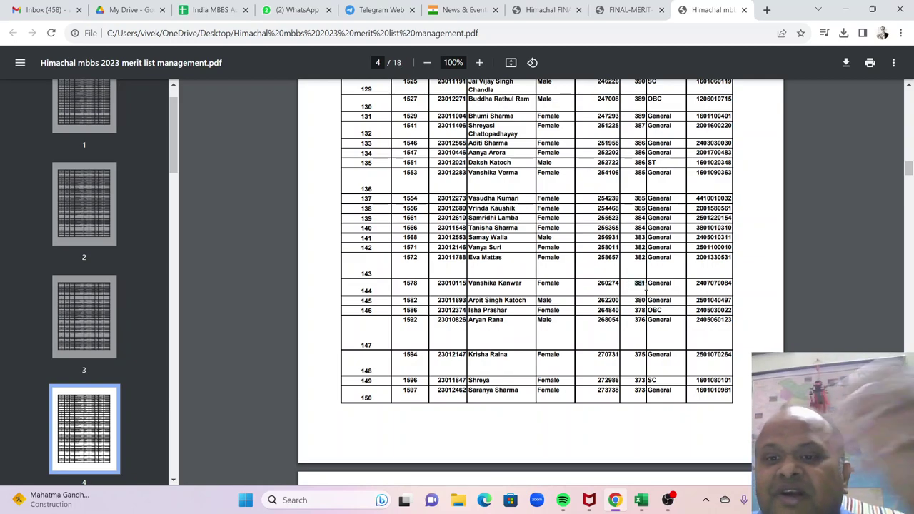
drag(627, 285, 645, 287)
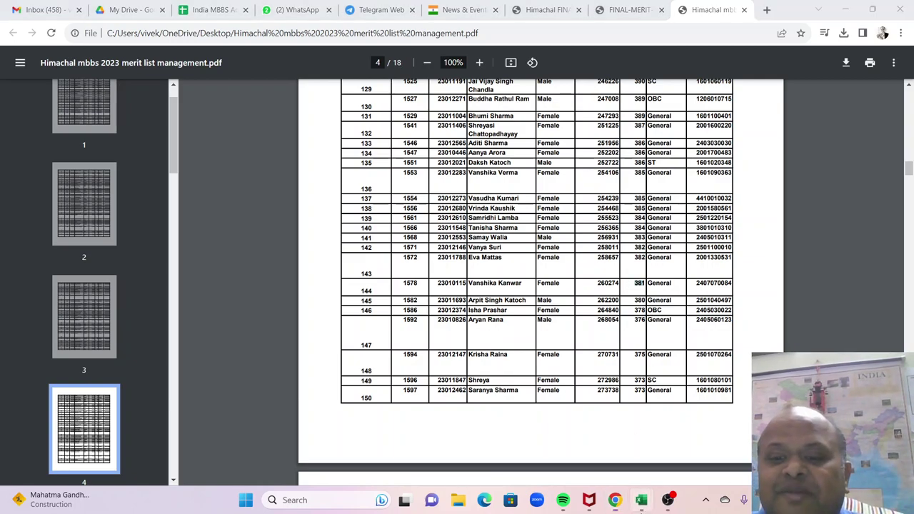
mouse_move(641, 500)
click(361, 432)
scroll(428, 336, up, 8)
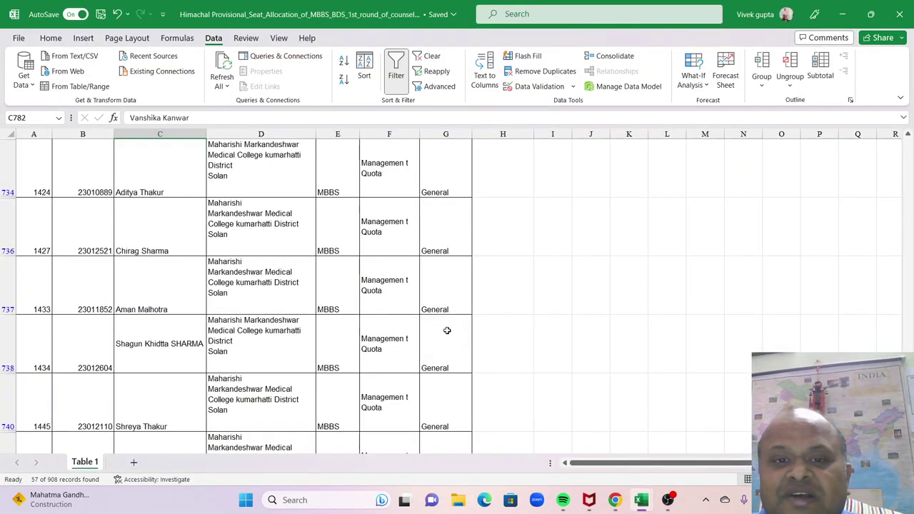
- Clear the Allotment Quota filter, then refilter it to show only NRI Quota
scroll(446, 208, up, 10)
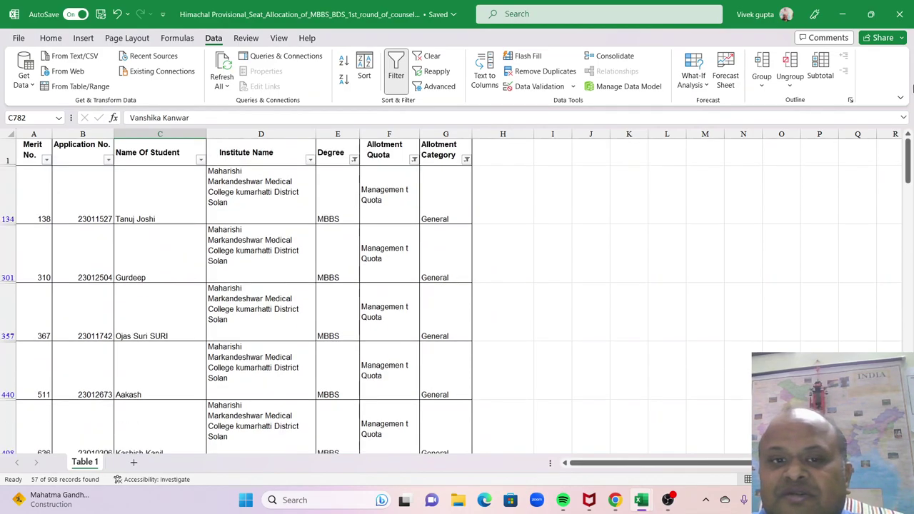
click(414, 160)
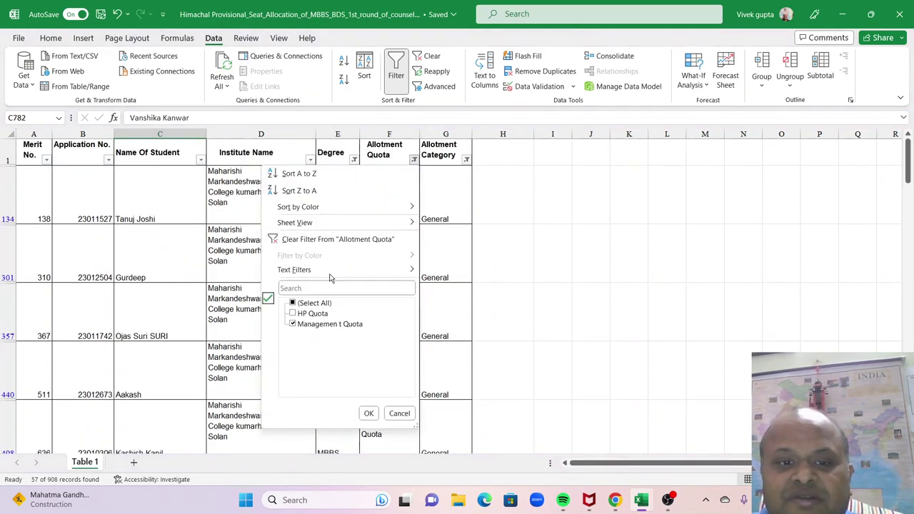
click(400, 413)
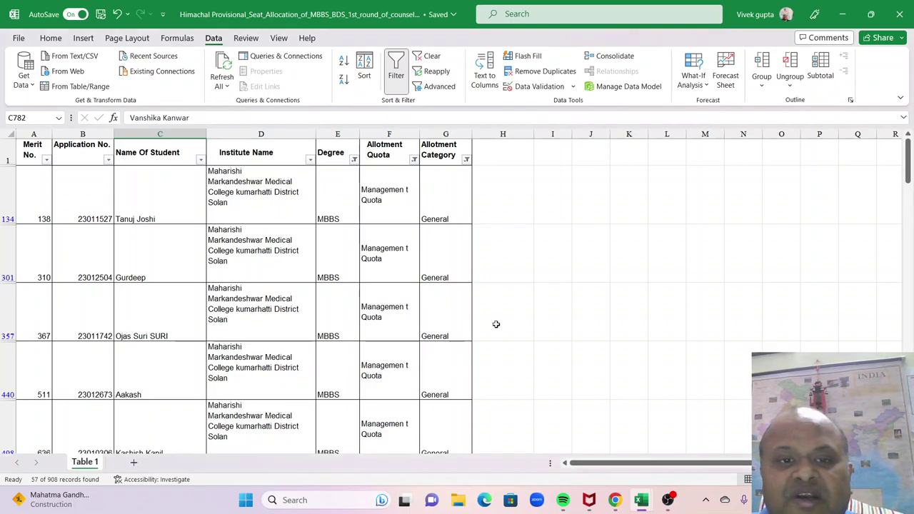
click(397, 75)
click(261, 277)
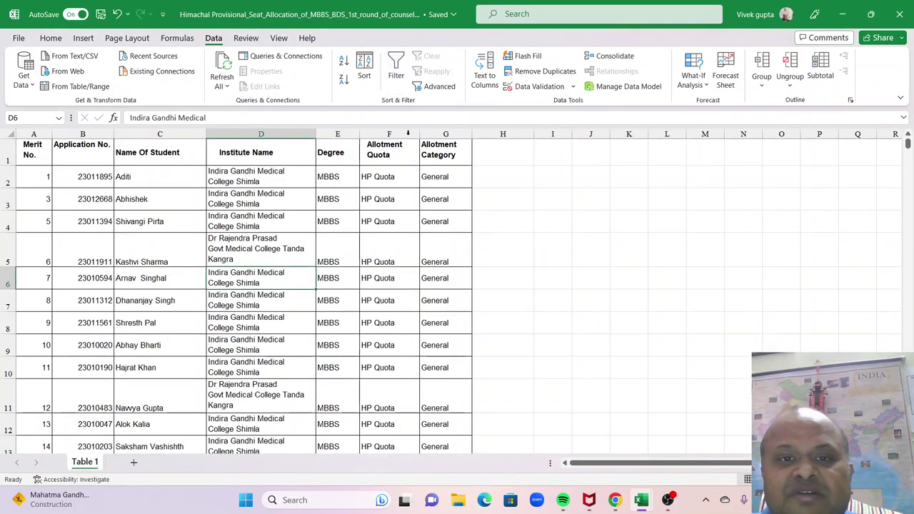
click(397, 75)
click(414, 159)
click(293, 303)
click(293, 335)
click(368, 413)
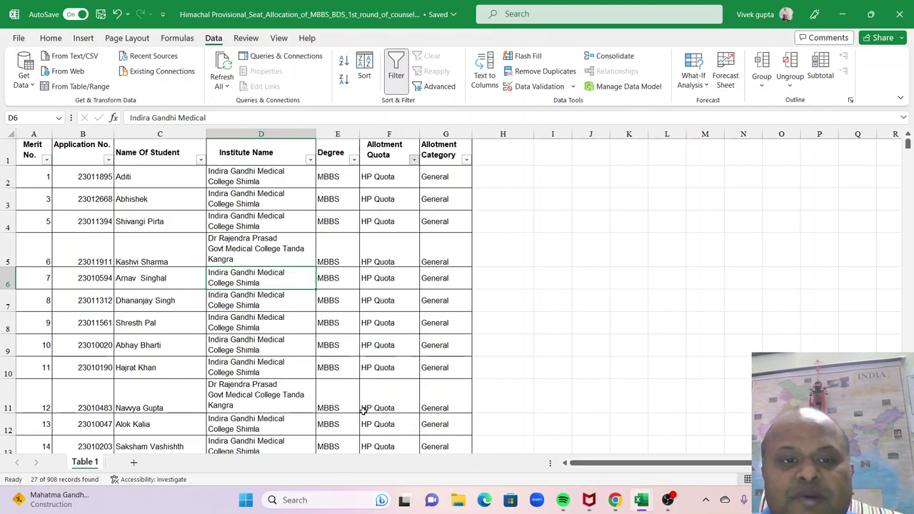
- Filter Institute Name to both Maharishi Markandeshwar entries and select the Allotment Category values to count them
click(313, 175)
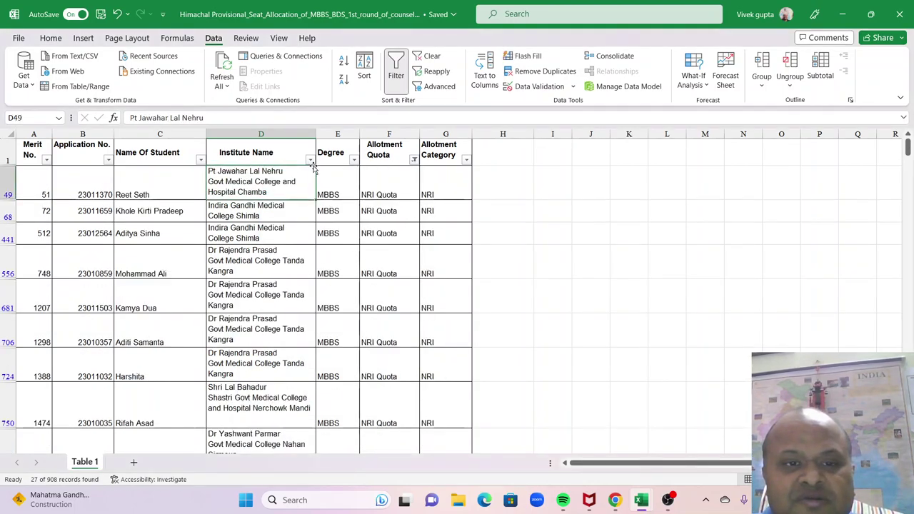
click(310, 160)
scroll(258, 315, down, 1)
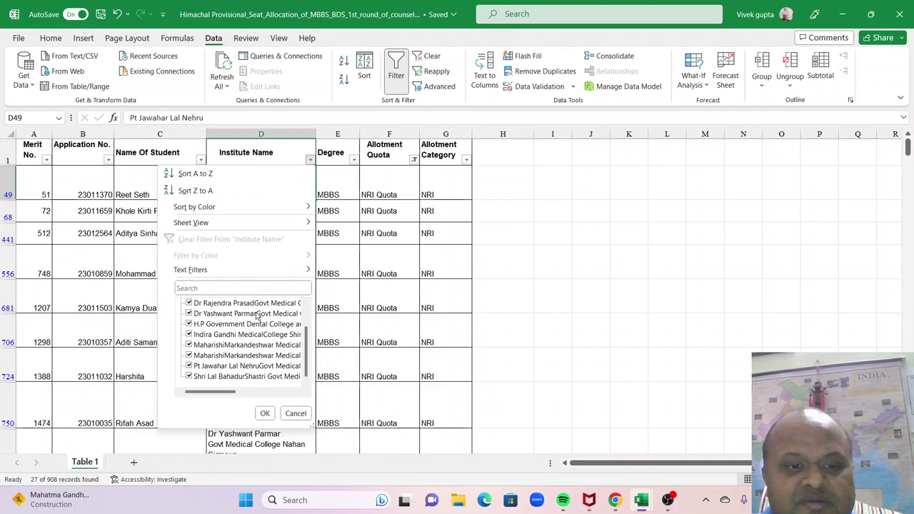
scroll(208, 328, up, 1)
click(189, 303)
scroll(208, 338, down, 1)
click(189, 345)
click(189, 355)
click(264, 414)
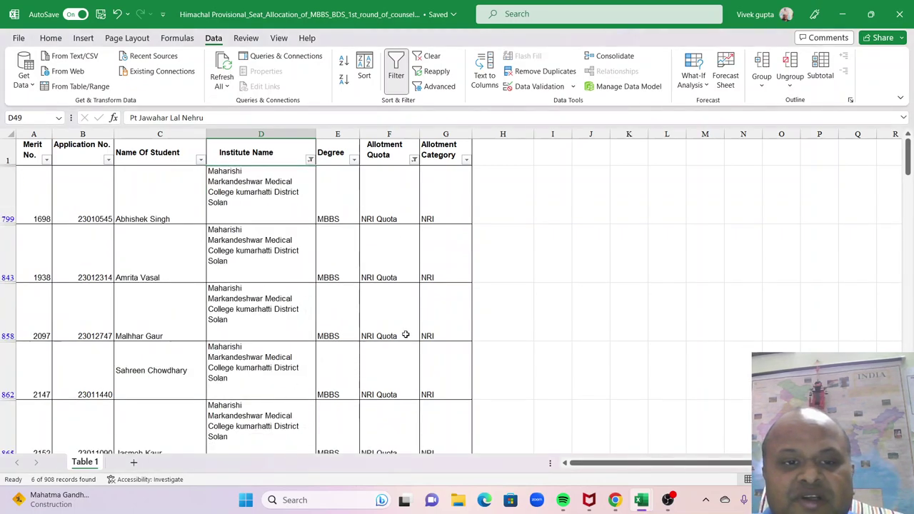
drag(443, 190, 427, 414)
scroll(427, 414, up, 1)
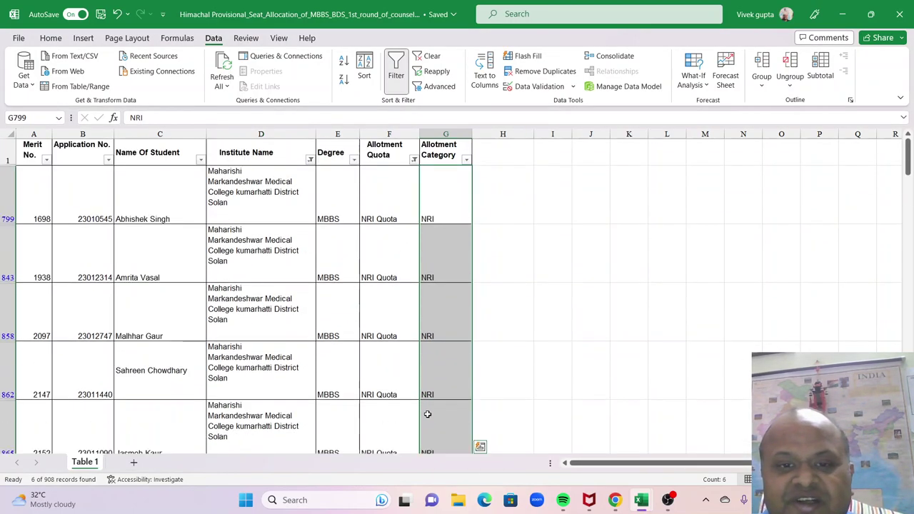
scroll(293, 389, down, 3)
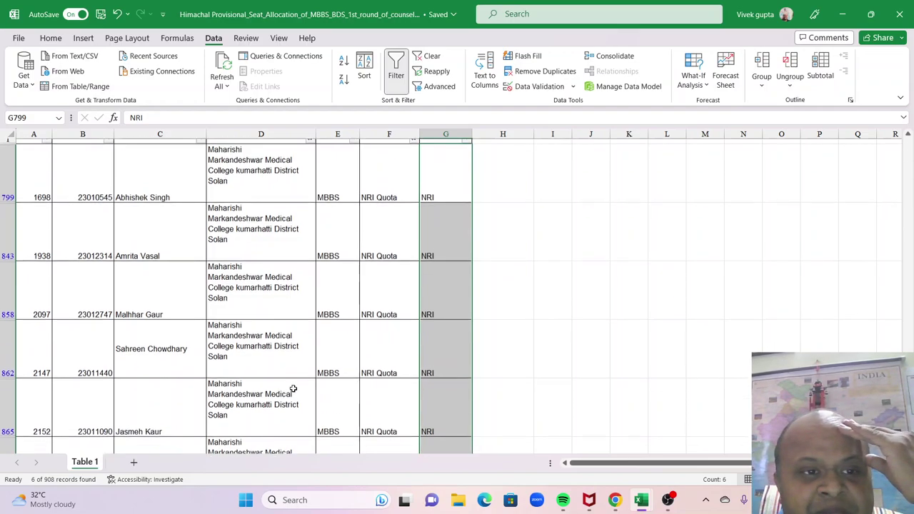
scroll(293, 388, up, 3)
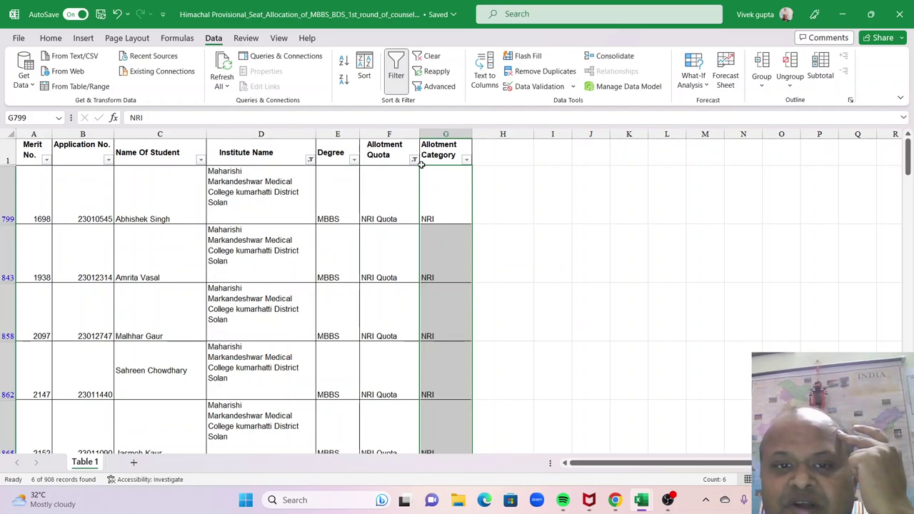
click(528, 300)
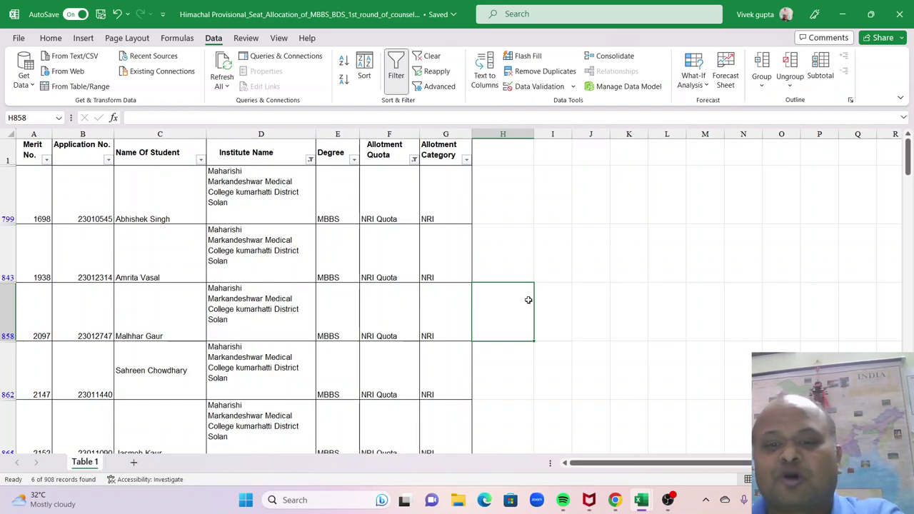
click(595, 256)
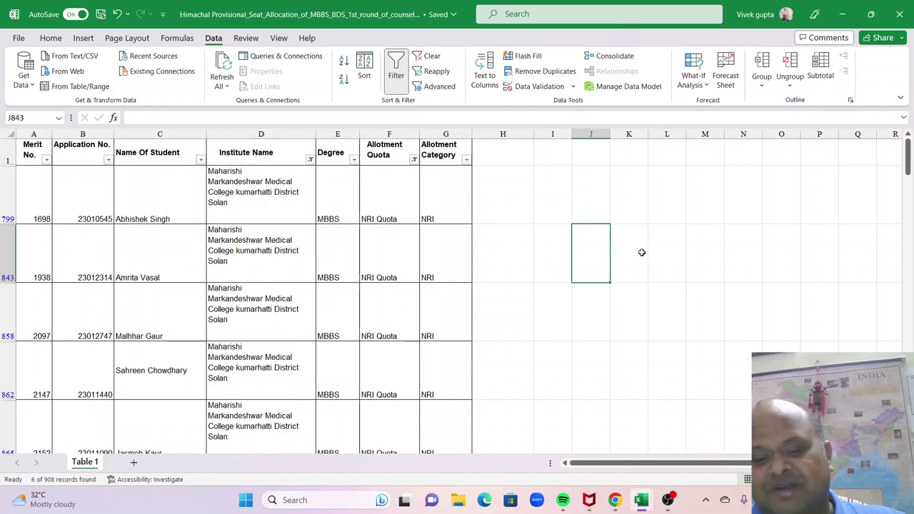